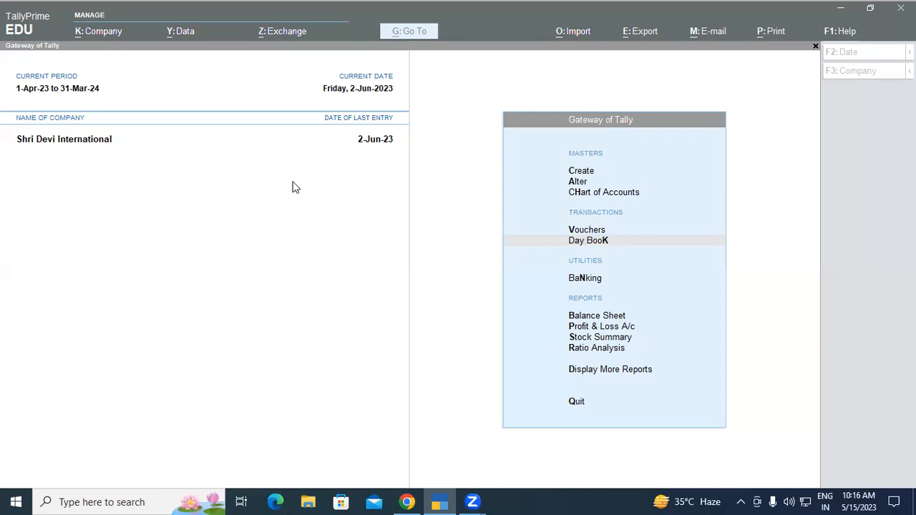
# Open the Day Book and set its period from 1-6-2023 to 2-6-2023
pyautogui.click(527, 247)
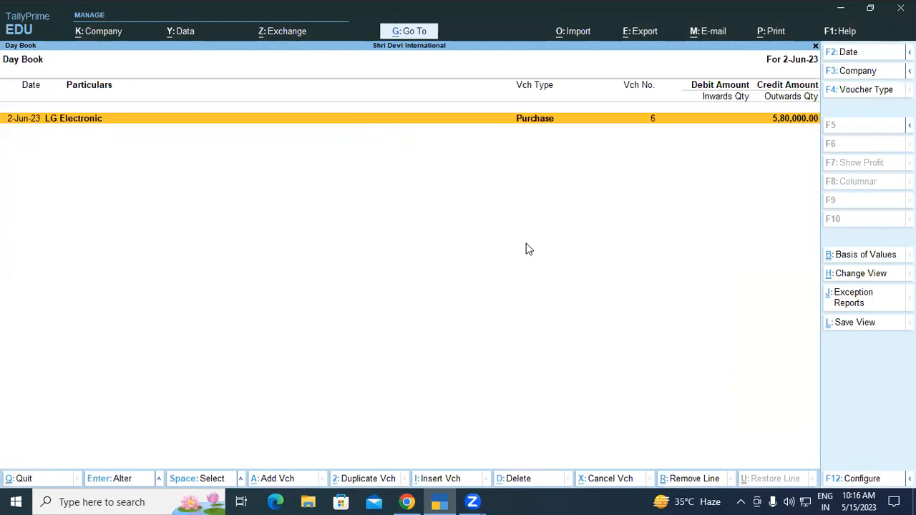
pyautogui.hotkey('alt', 'F2')
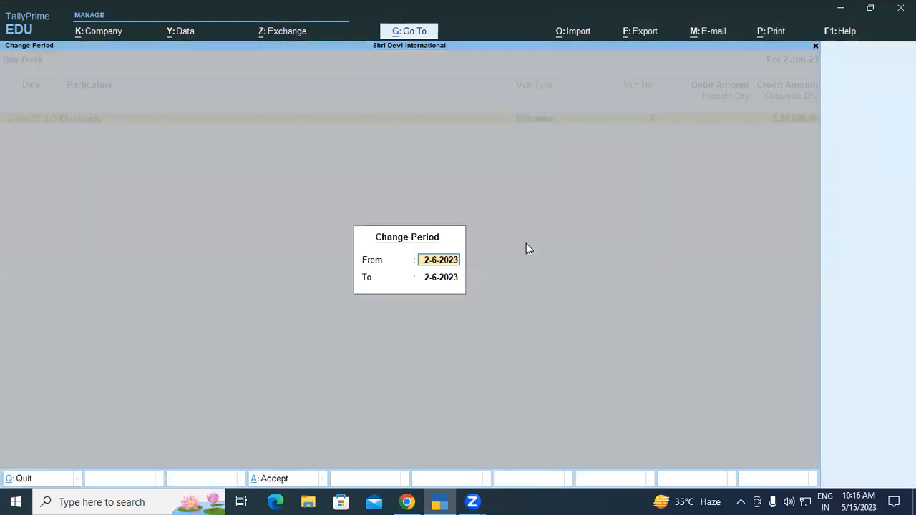
pyautogui.write('1')
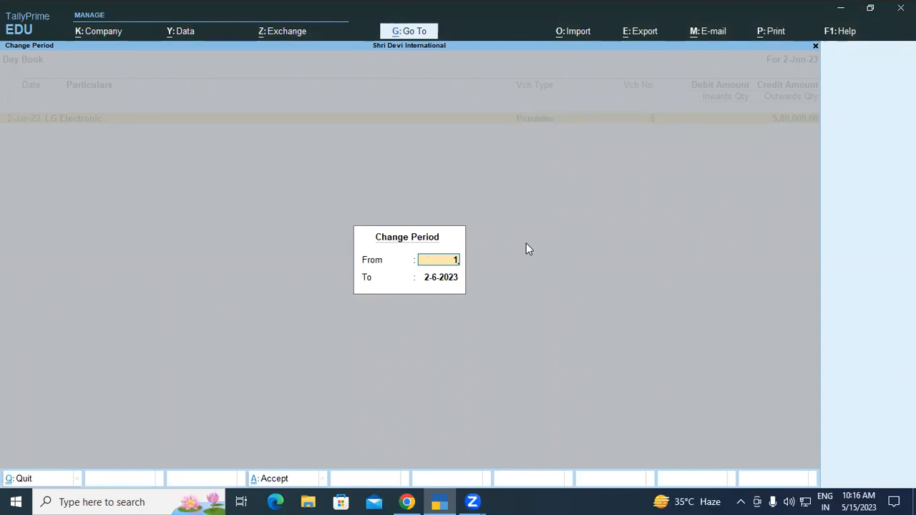
pyautogui.write('-6-2023')
pyautogui.press('Return')
pyautogui.press('Return')
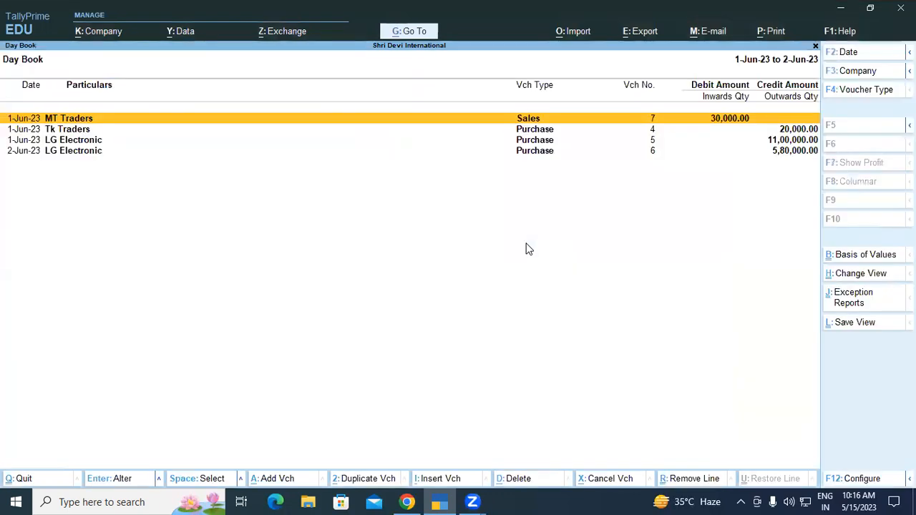
# Open the 1-Jun-23 LG Electronic purchase voucher and bring up its party ledger for alteration
pyautogui.press('Down')
pyautogui.press('Down')
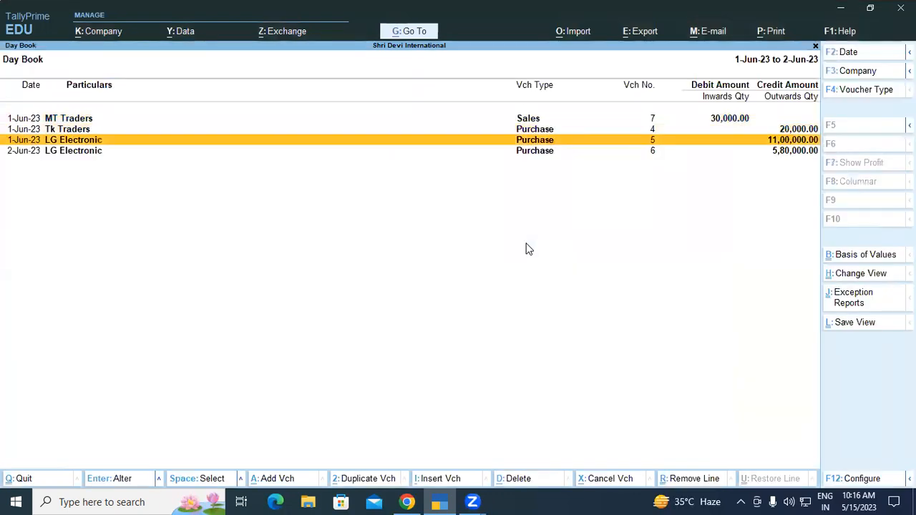
pyautogui.press('Return')
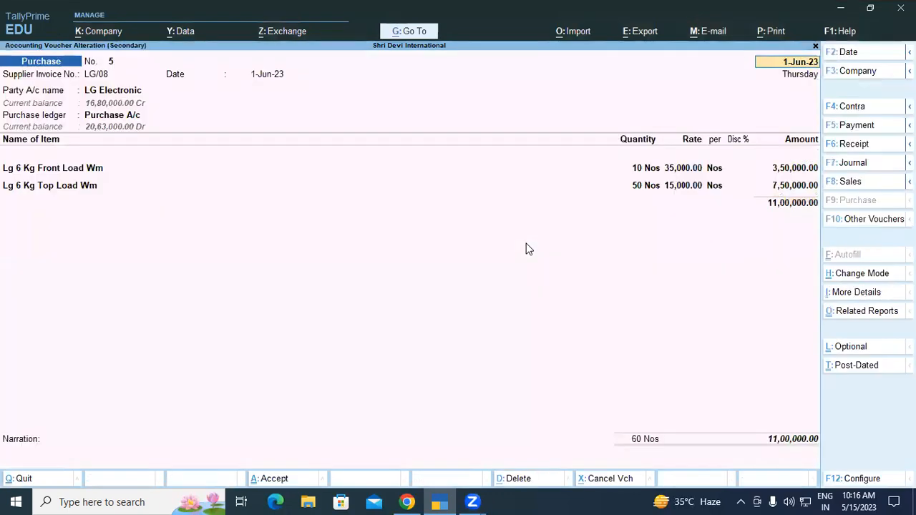
pyautogui.click(126, 95)
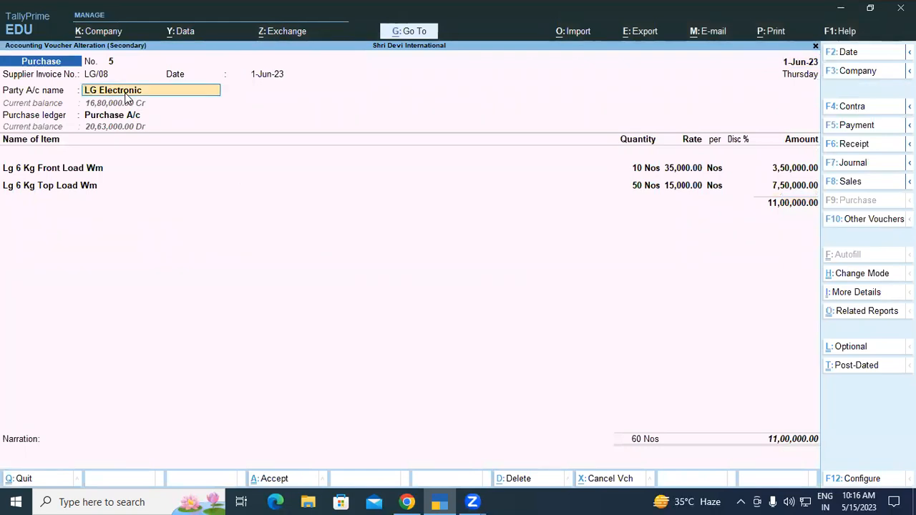
pyautogui.hotkey('ctrl', 'Return')
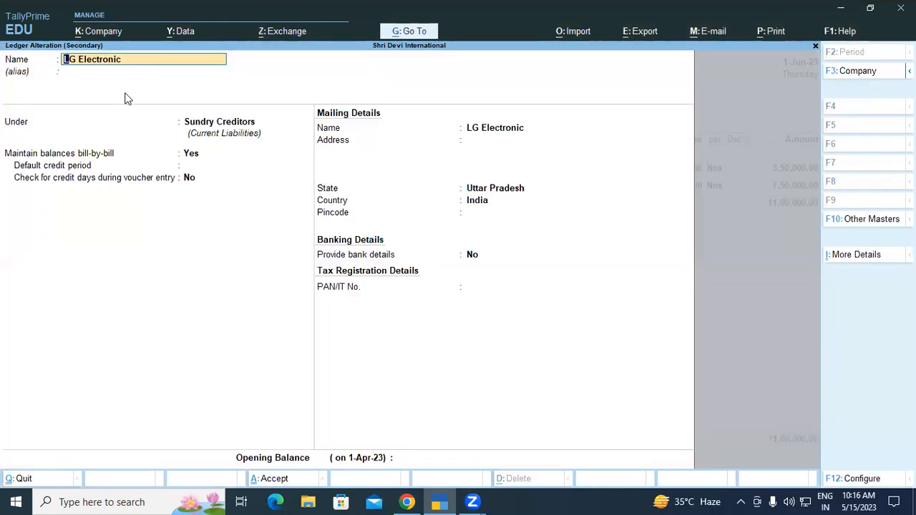
# Set the LG Electronic ledger's default credit period to 30 days and enable checking for credit days during voucher entry
pyautogui.press('Return')
pyautogui.press('Return')
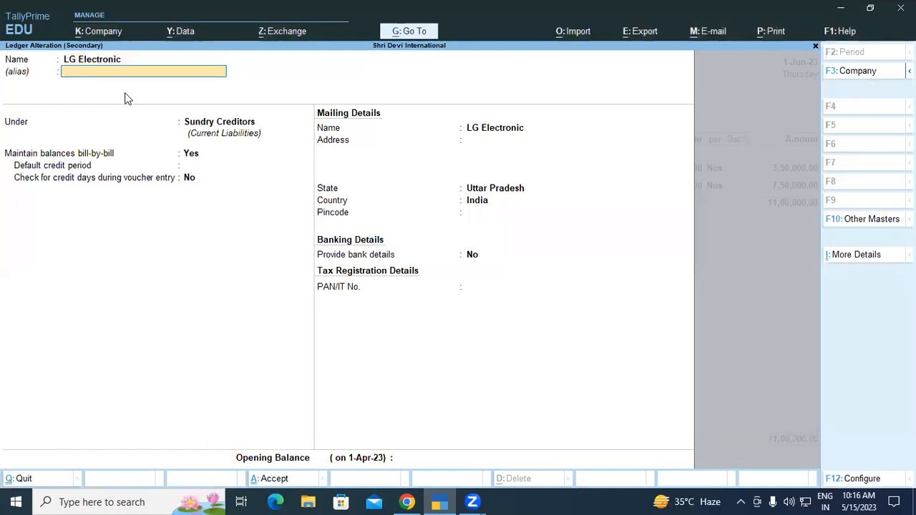
pyautogui.press('Return')
pyautogui.press('Return')
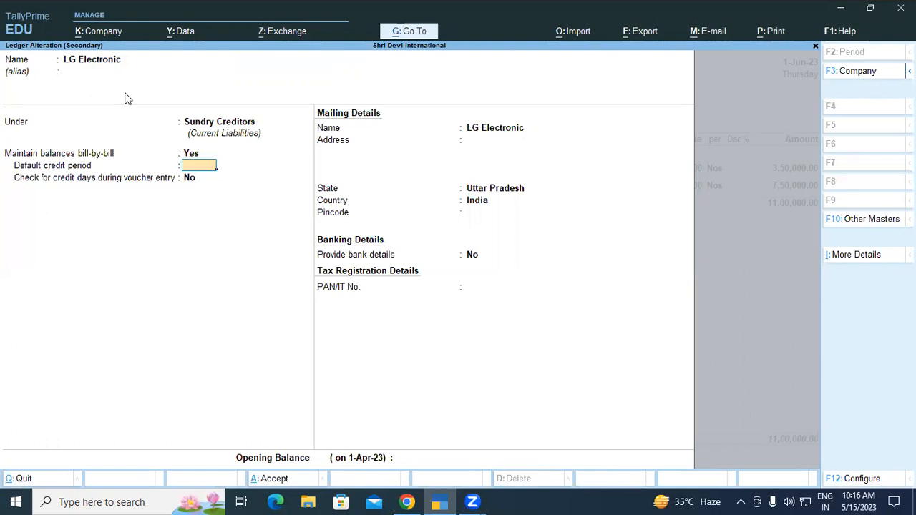
pyautogui.write('30')
pyautogui.press('Return')
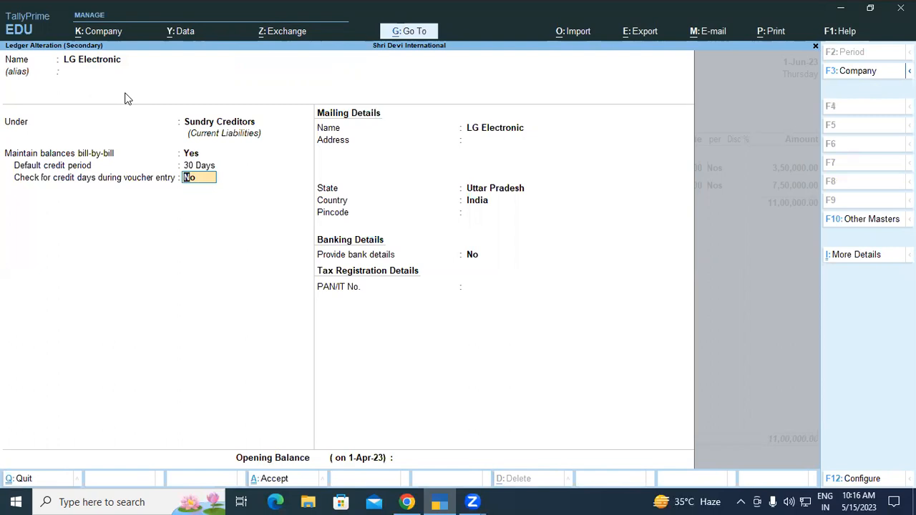
pyautogui.write('y')
pyautogui.press('Return')
pyautogui.press('Return')
pyautogui.press('Return')
pyautogui.press('Return')
pyautogui.press('Return')
pyautogui.press('Return')
pyautogui.press('Return')
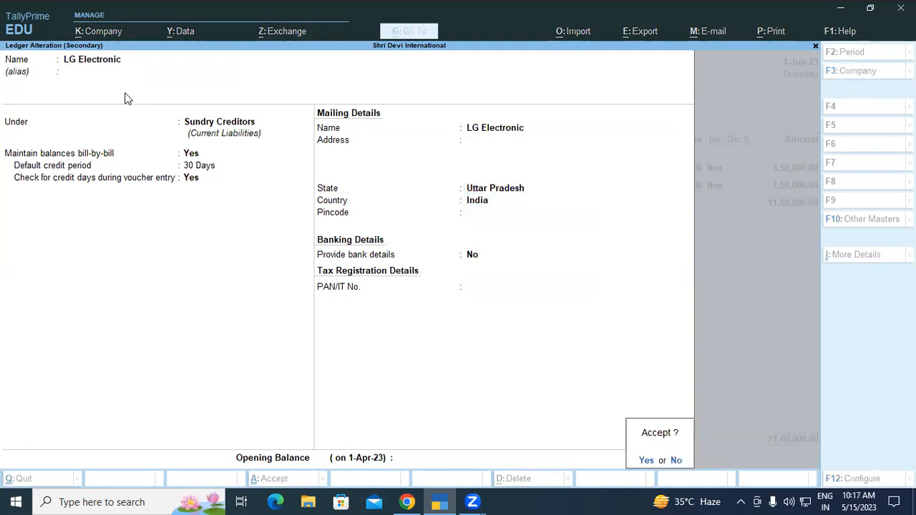
# Leave the mailing and banking details as they are, enter the supplier's PAN/IT number, and save the ledger
pyautogui.press('Escape')
pyautogui.press('BackSpace')
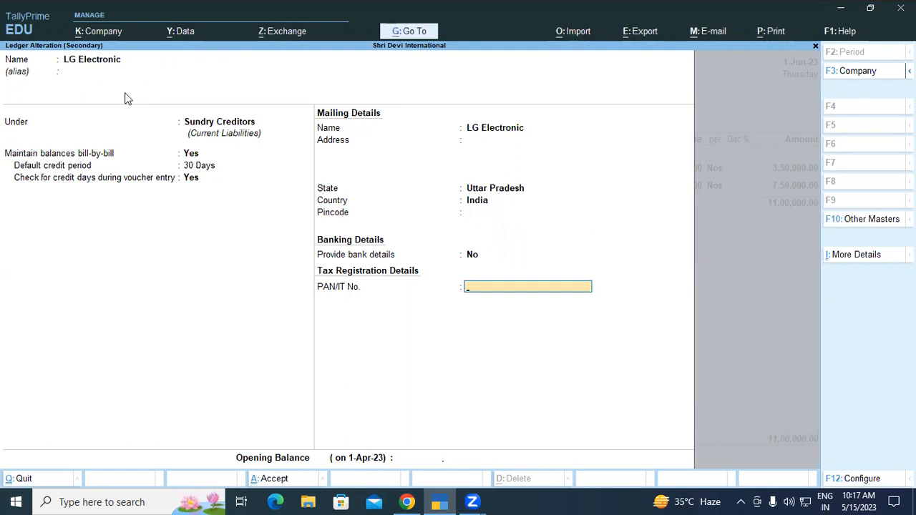
pyautogui.write('AWRCD2345D')
pyautogui.press('Return')
pyautogui.press('Return')
pyautogui.press('y')
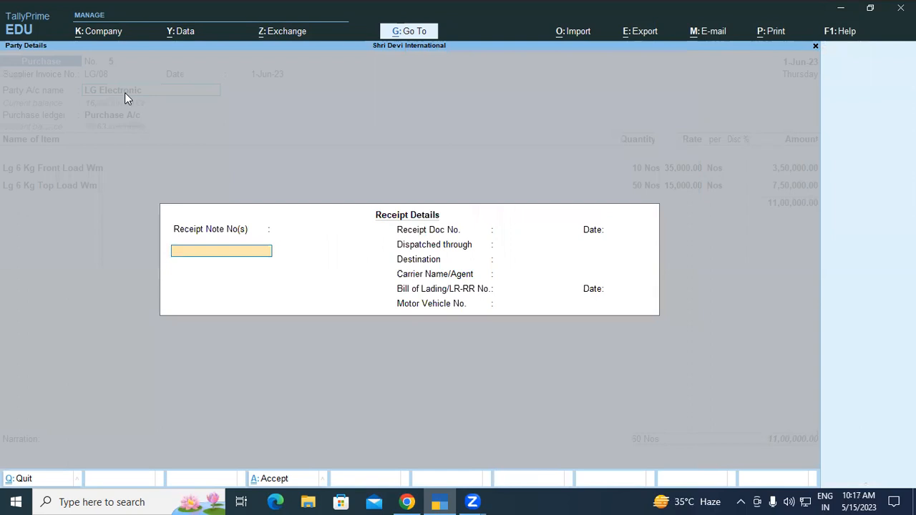
# Leave the receipt details blank and keep Purchase A/c as the voucher's purchase ledger
pyautogui.press('Return')
pyautogui.press('Return')
pyautogui.press('Return')
pyautogui.press('Return')
pyautogui.press('Return')
pyautogui.press('Return')
pyautogui.press('Return')
pyautogui.press('Return')
pyautogui.press('Return')
pyautogui.press('Return')
pyautogui.press('Return')
pyautogui.press('Return')
pyautogui.press('Return')
pyautogui.press('Return')
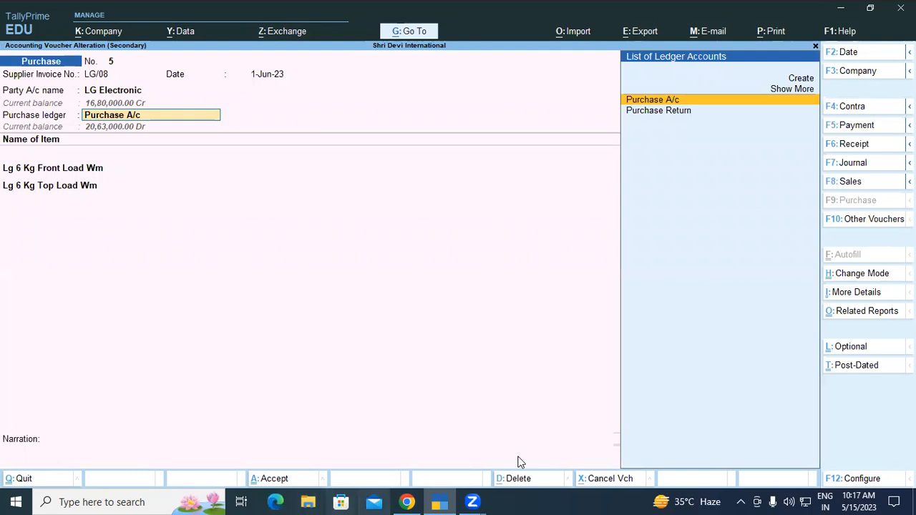
pyautogui.press('Return')
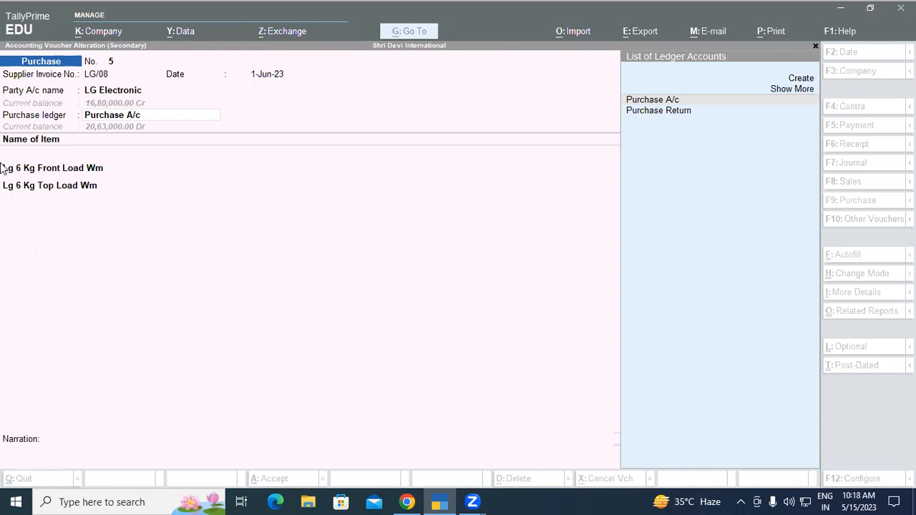
pyautogui.press('Return')
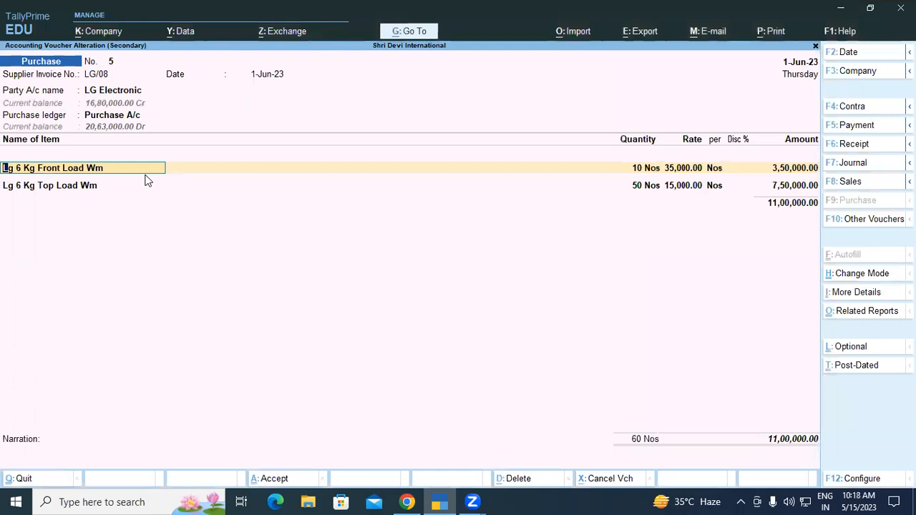
# Check the "Use default Bill-wise details for Bill Allocation" option in the voucher configuration, keeping it at No
pyautogui.click(571, 496)
pyautogui.click(375, 323)
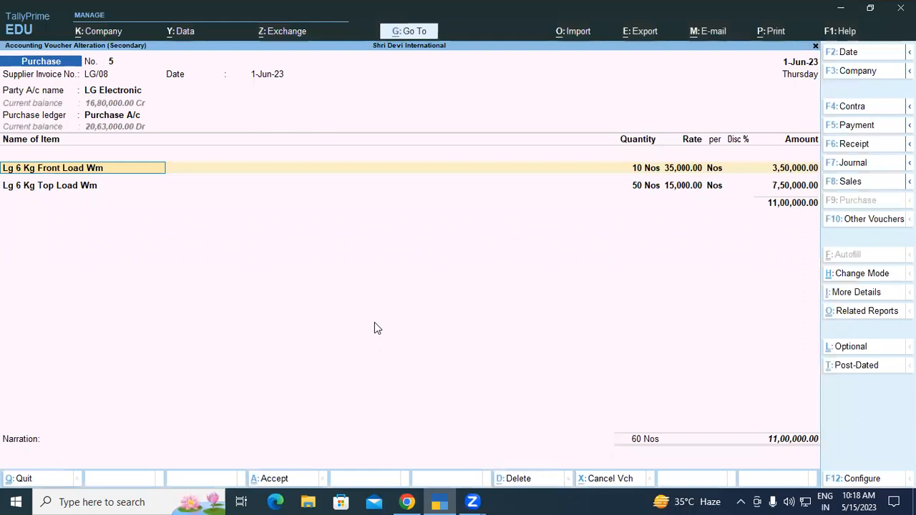
pyautogui.press('F12')
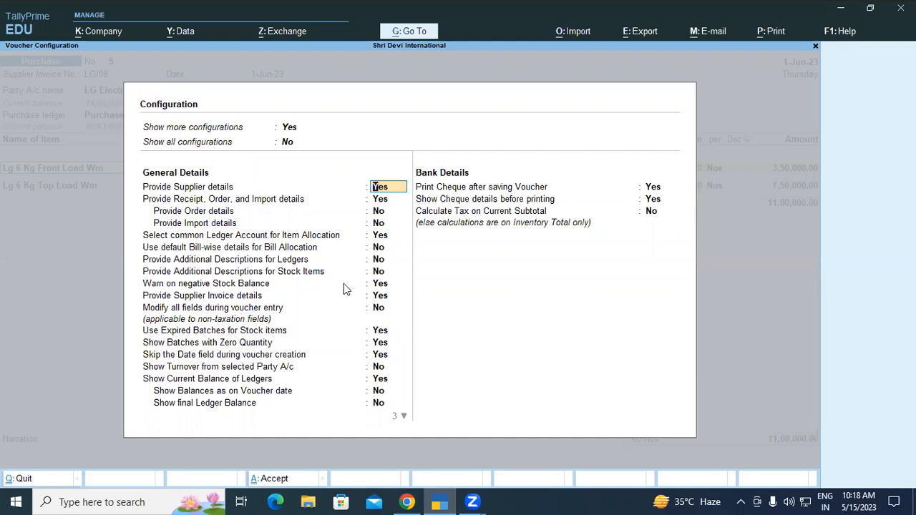
pyautogui.click(383, 250)
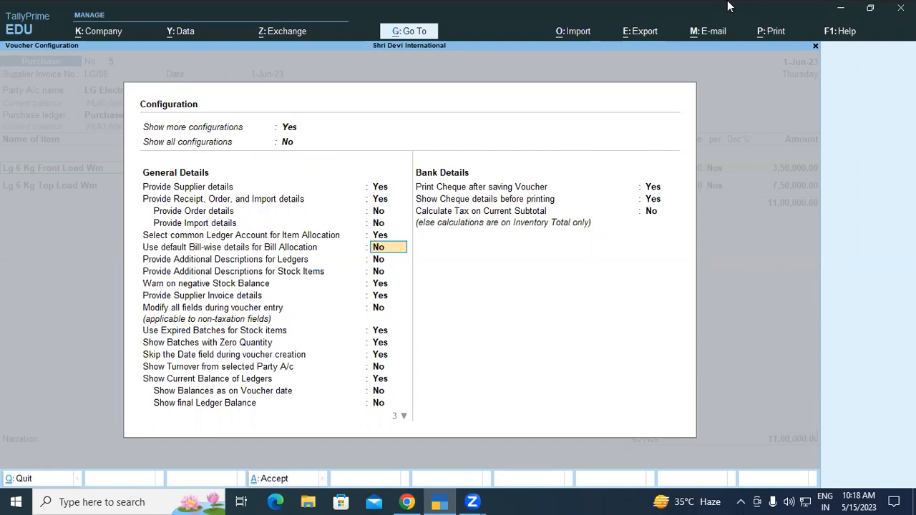
pyautogui.hotkey('ctrl', 'a')
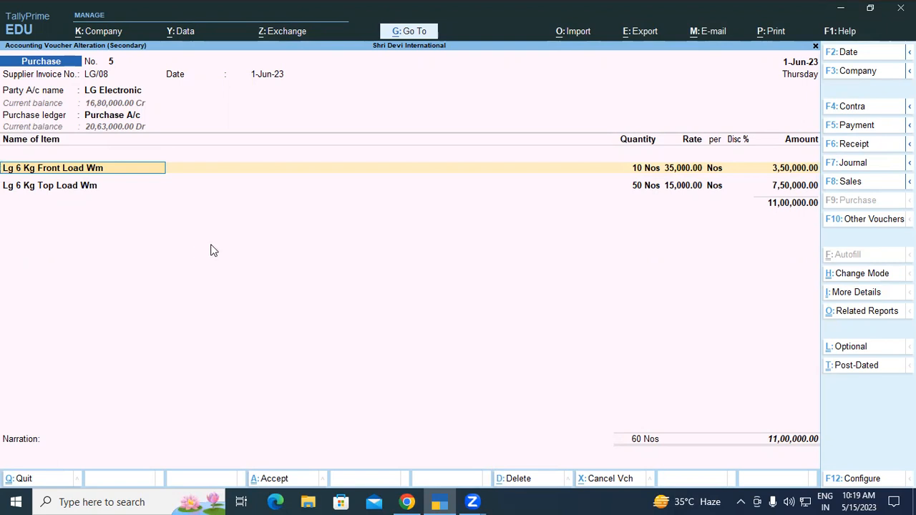
# Accept the existing 6 kg washing machine lines and their location allocations to reach the voucher's bill-wise details
pyautogui.press('Return')
pyautogui.press('Return')
pyautogui.press('Return')
pyautogui.press('Return')
pyautogui.press('Return')
pyautogui.press('Return')
pyautogui.press('Return')
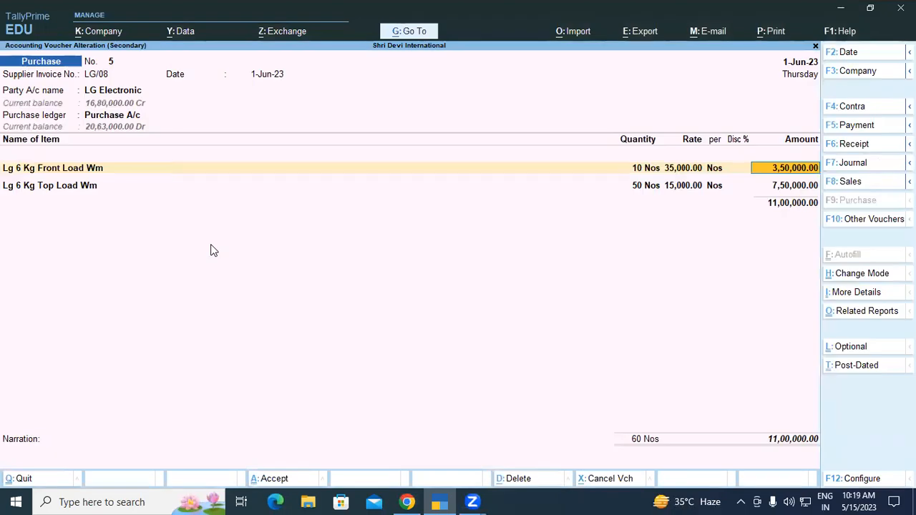
pyautogui.press('Return')
pyautogui.press('Return')
pyautogui.press('Return')
pyautogui.press('Return')
pyautogui.press('Return')
pyautogui.press('Return')
pyautogui.press('Return')
pyautogui.press('Return')
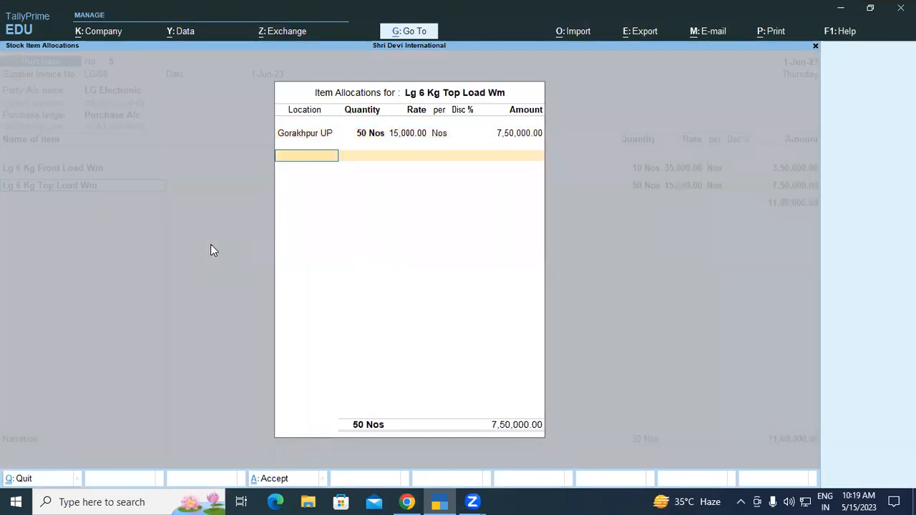
# Allocate the bill as New Ref LG/08 with 30 days' credit and save the purchase voucher
pyautogui.press('Return')
pyautogui.press('Return')
pyautogui.press('Return')
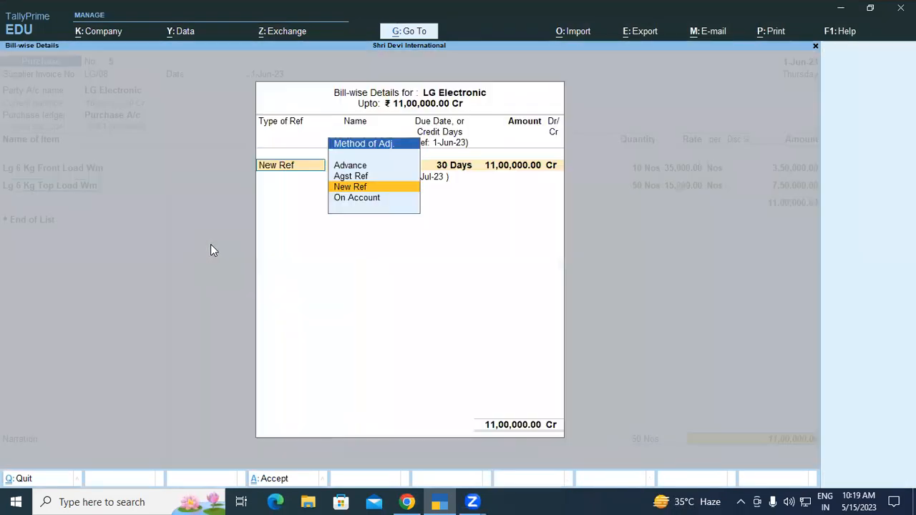
pyautogui.press('Return')
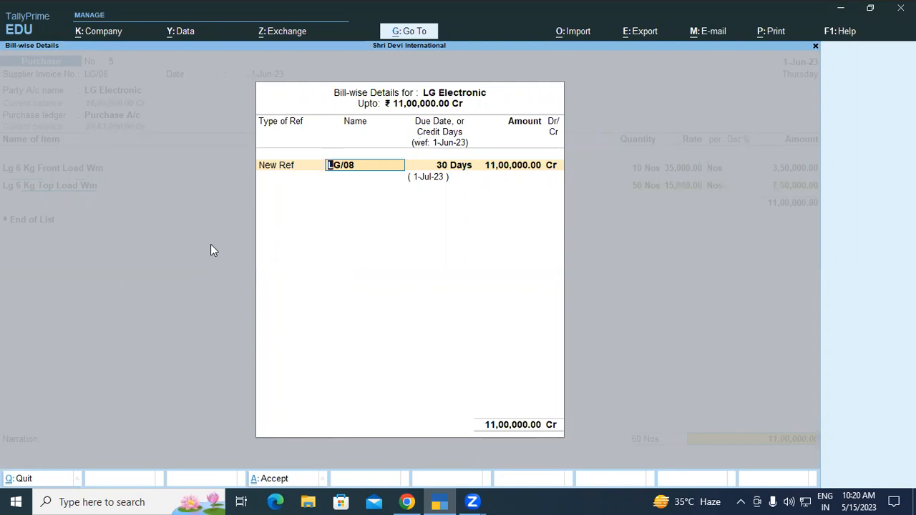
pyautogui.press('Return')
pyautogui.press('Return')
pyautogui.press('Return')
pyautogui.press('Return')
pyautogui.press('Return')
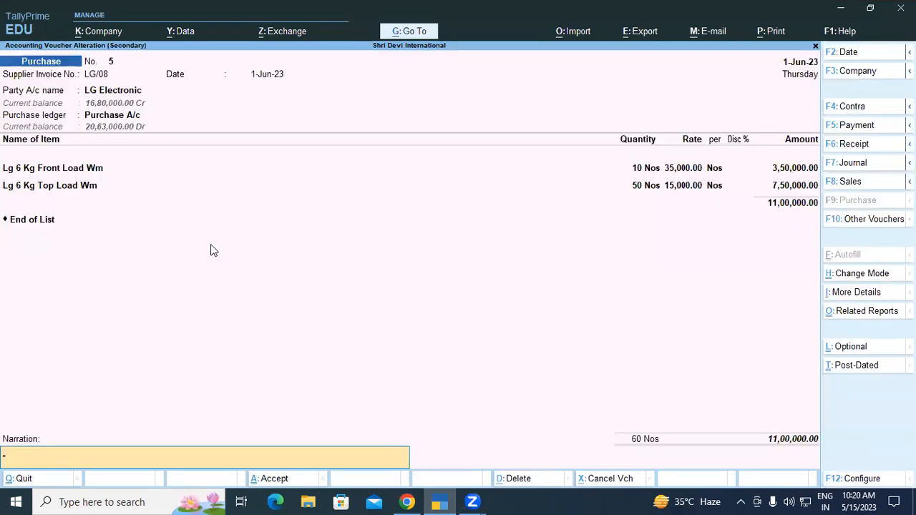
pyautogui.press('Return')
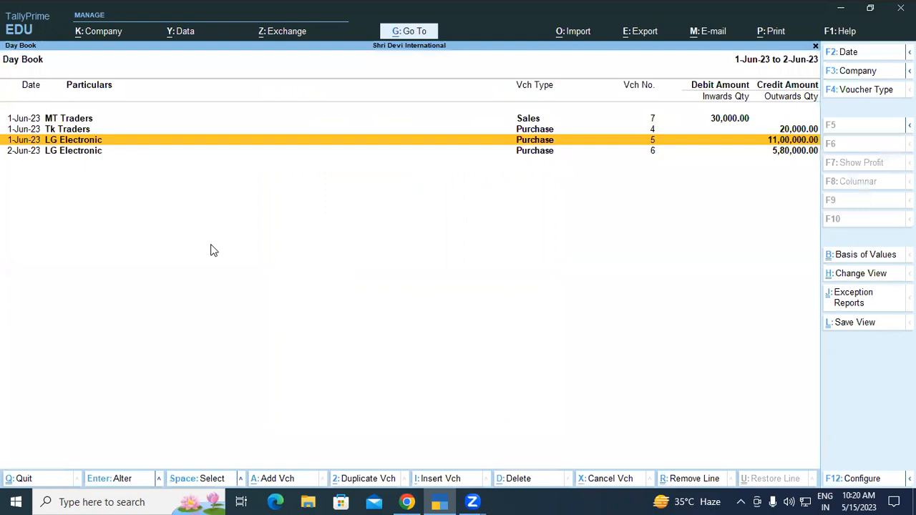
# Open the 2-Jun-23 LG Electronic purchase voucher and keep its invoice, party, receipt and purchase ledger details
pyautogui.press('Down')
pyautogui.press('Return')
pyautogui.press('Return')
pyautogui.press('Return')
pyautogui.press('Return')
pyautogui.press('Return')
pyautogui.press('Return')
pyautogui.press('Return')
pyautogui.press('Return')
pyautogui.press('Return')
pyautogui.press('Return')
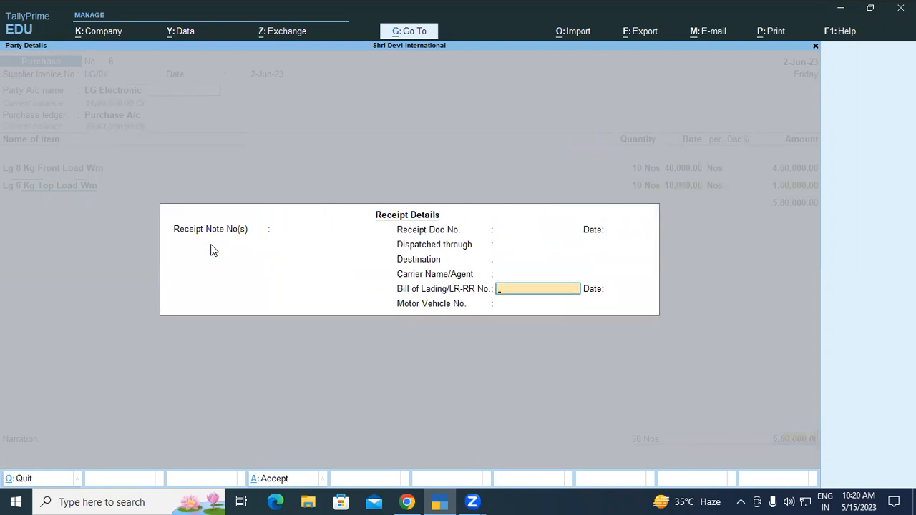
pyautogui.press('Return')
pyautogui.press('Return')
# Accept the 8 kg washing machine lines and their allocations, and assign the bill to New Ref LG/012
pyautogui.press('Return')
pyautogui.press('Return')
pyautogui.press('Return')
pyautogui.press('Return')
pyautogui.press('Return')
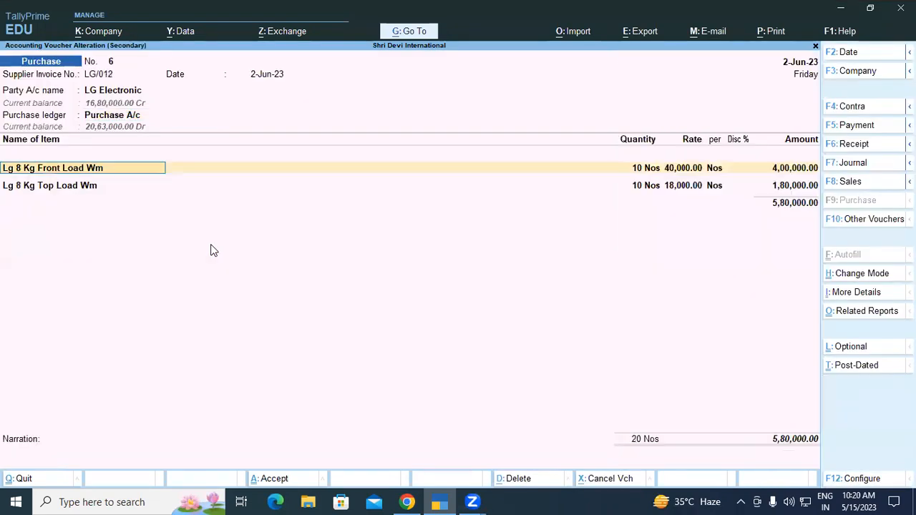
pyautogui.press('Return')
pyautogui.press('Return')
pyautogui.press('Return')
pyautogui.press('Return')
pyautogui.press('Return')
pyautogui.press('Return')
pyautogui.press('Return')
pyautogui.press('Return')
pyautogui.press('Return')
pyautogui.press('Return')
pyautogui.press('Return')
pyautogui.press('Return')
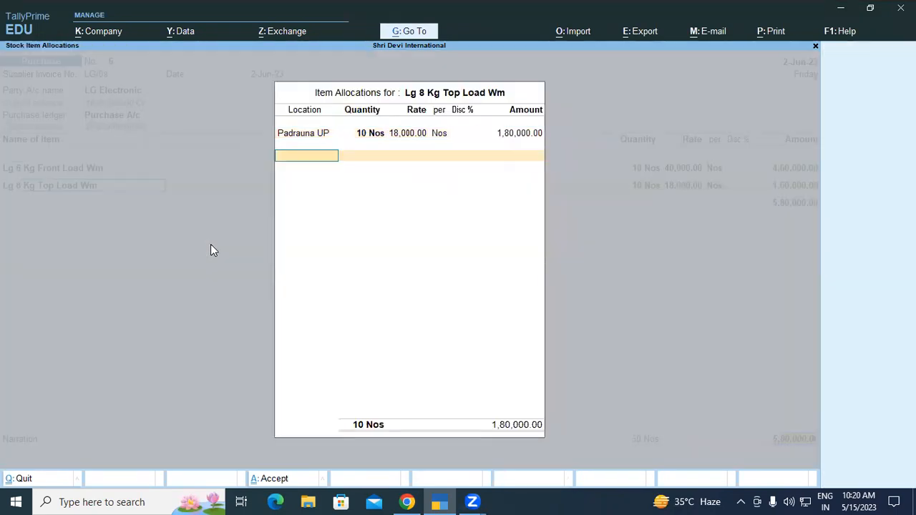
pyautogui.press('Return')
pyautogui.press('Return')
pyautogui.press('Return')
pyautogui.press('Return')
pyautogui.press('Return')
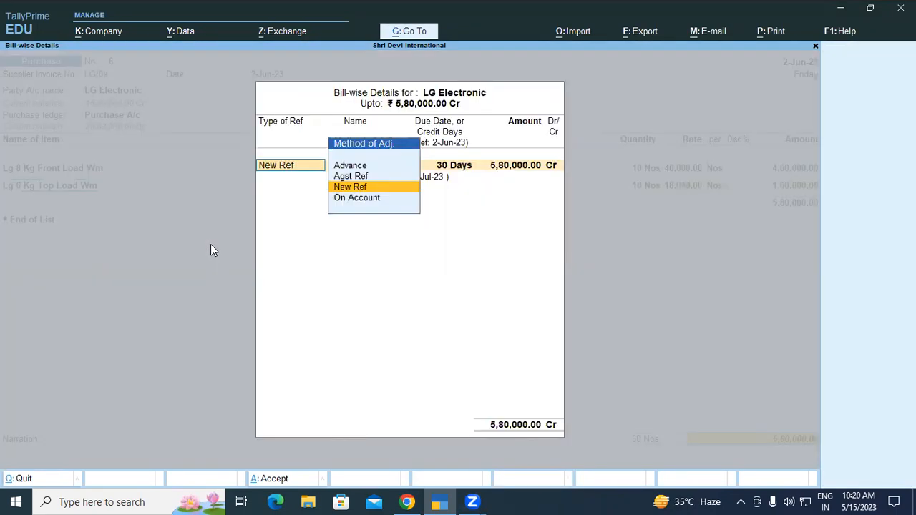
pyautogui.press('Return')
pyautogui.press('Return')
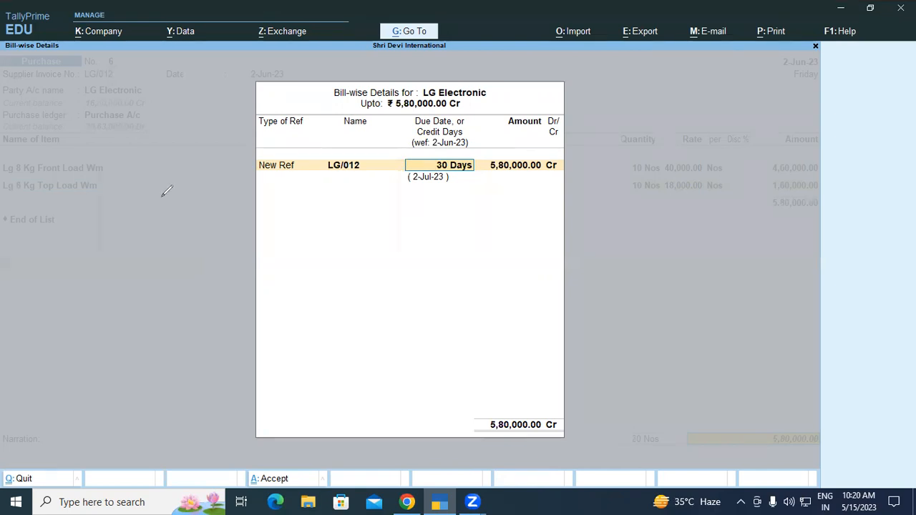
pyautogui.moveTo(342, 255)
pyautogui.mouseDown()
pyautogui.moveTo(409, 227)
pyautogui.moveTo(424, 260)
pyautogui.mouseUp()
pyautogui.moveTo(346, 288); pyautogui.dragTo(438, 245)
pyautogui.moveTo(499, 237); pyautogui.dragTo(531, 195)
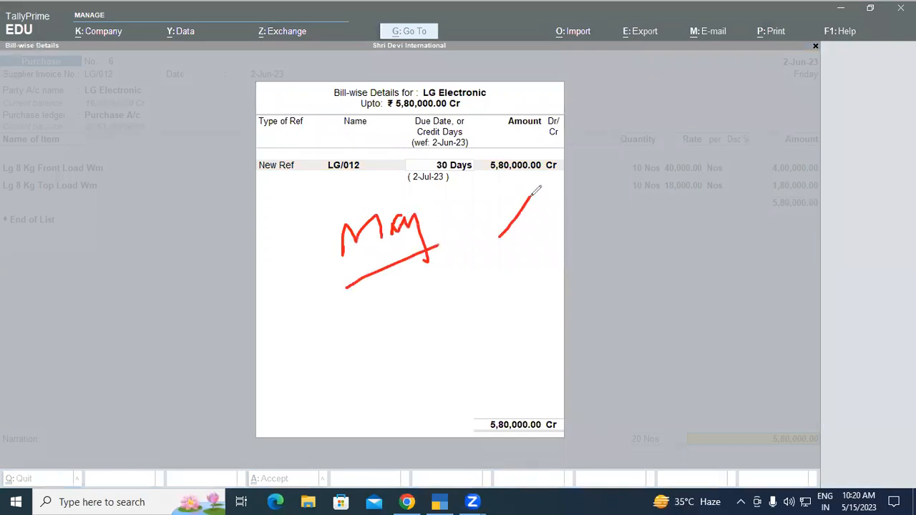
pyautogui.moveTo(577, 174)
pyautogui.mouseDown()
pyautogui.moveTo(672, 152)
pyautogui.moveTo(697, 157)
pyautogui.mouseUp()
pyautogui.moveTo(744, 125)
pyautogui.mouseDown()
pyautogui.moveTo(751, 143)
pyautogui.moveTo(740, 158)
pyautogui.moveTo(770, 114)
pyautogui.moveTo(809, 112)
pyautogui.moveTo(800, 138)
pyautogui.moveTo(829, 116)
pyautogui.moveTo(844, 131)
pyautogui.mouseUp()
pyautogui.moveTo(827, 150)
pyautogui.mouseDown()
pyautogui.moveTo(767, 203)
pyautogui.moveTo(851, 172)
pyautogui.mouseUp()
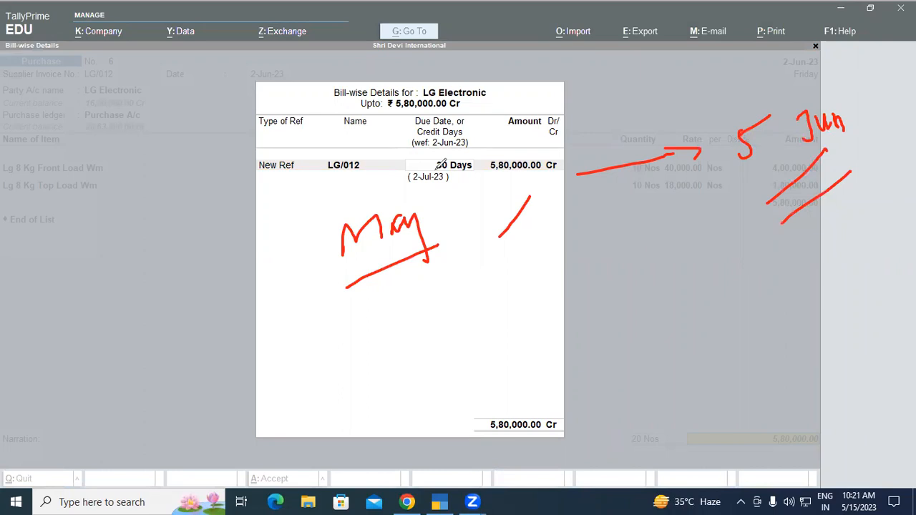
pyautogui.click(720, 100)
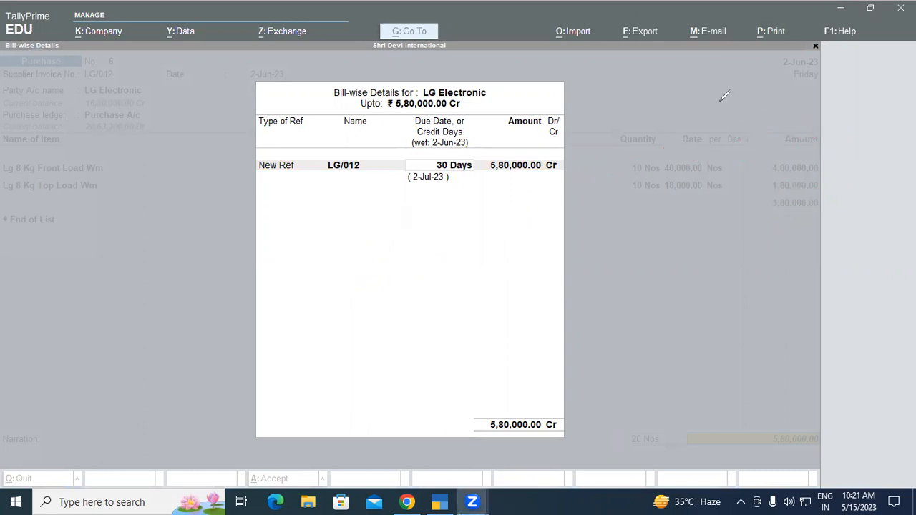
# Accept 30 days' credit for bill LG/012, save the purchase voucher, and leave the Day Book
pyautogui.click(664, 142)
pyautogui.press('Return')
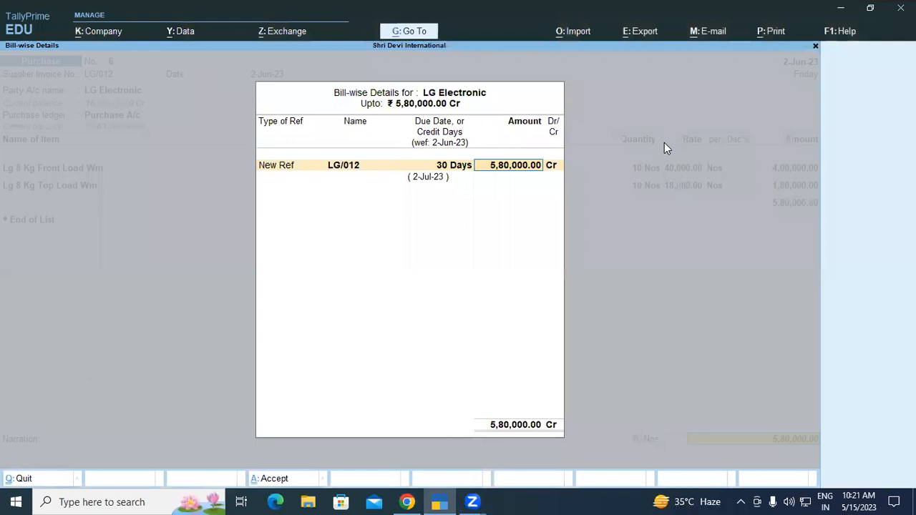
pyautogui.press('Return')
pyautogui.press('Return')
pyautogui.press('Return')
pyautogui.press('Return')
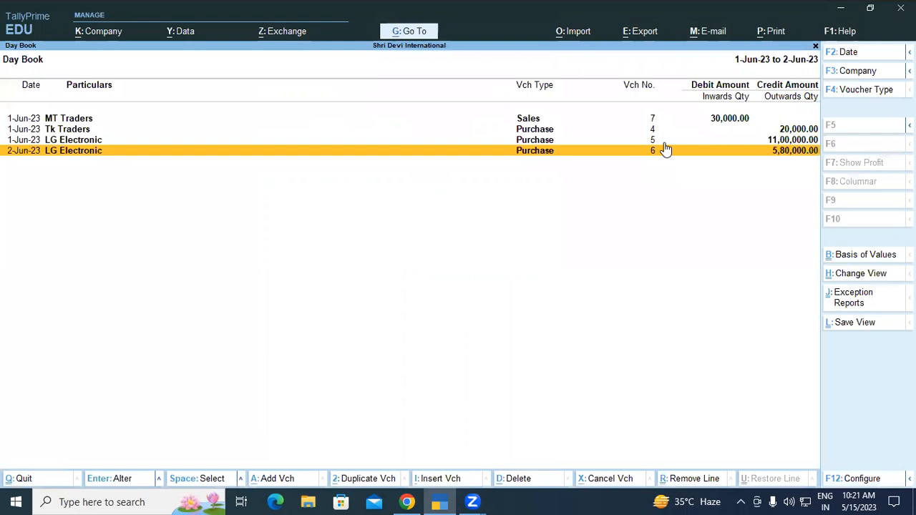
pyautogui.press('Escape')
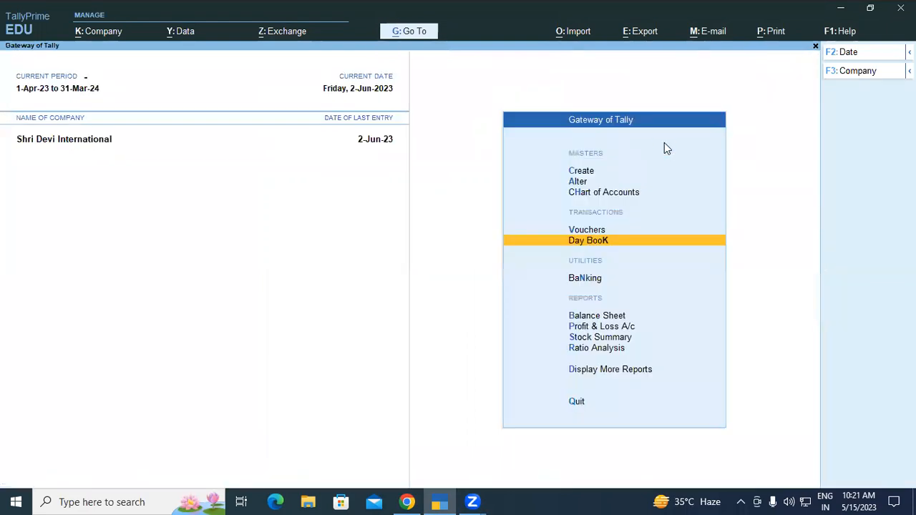
pyautogui.press('v')
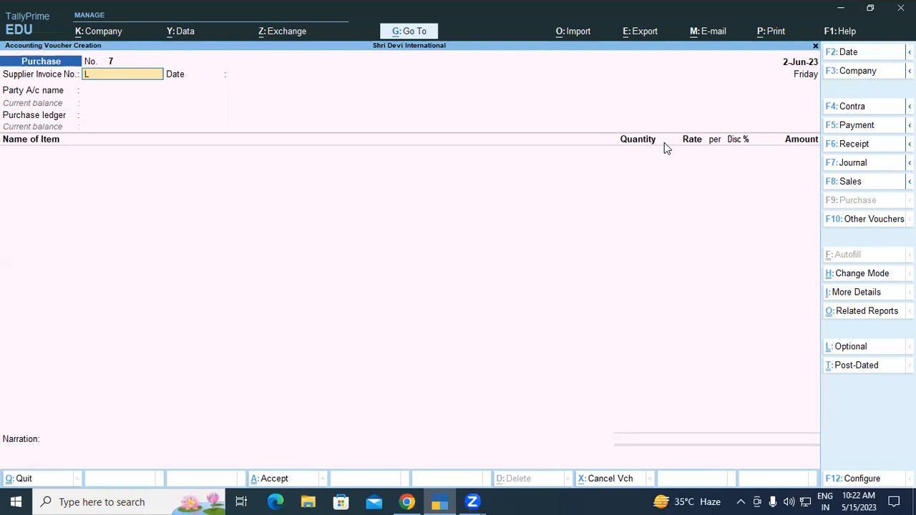
pyautogui.write('G/012')
pyautogui.press('Return')
pyautogui.press('Return')
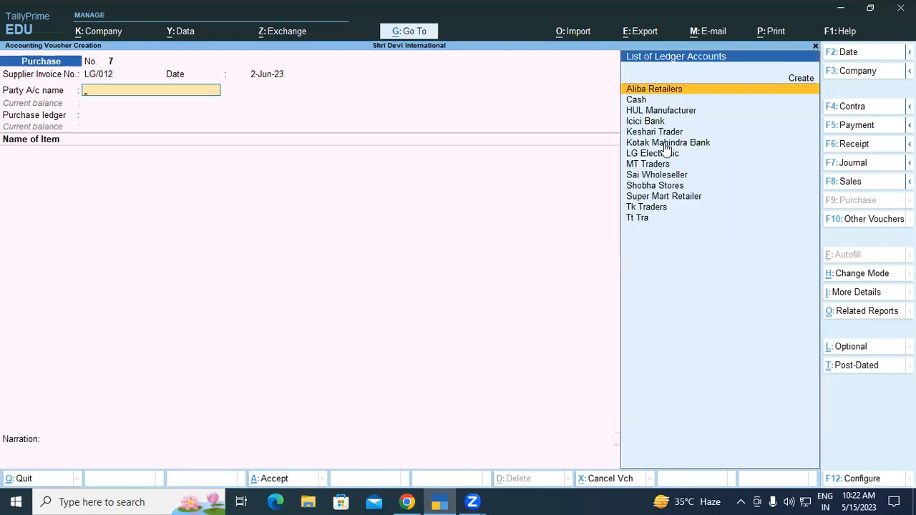
pyautogui.write('L')
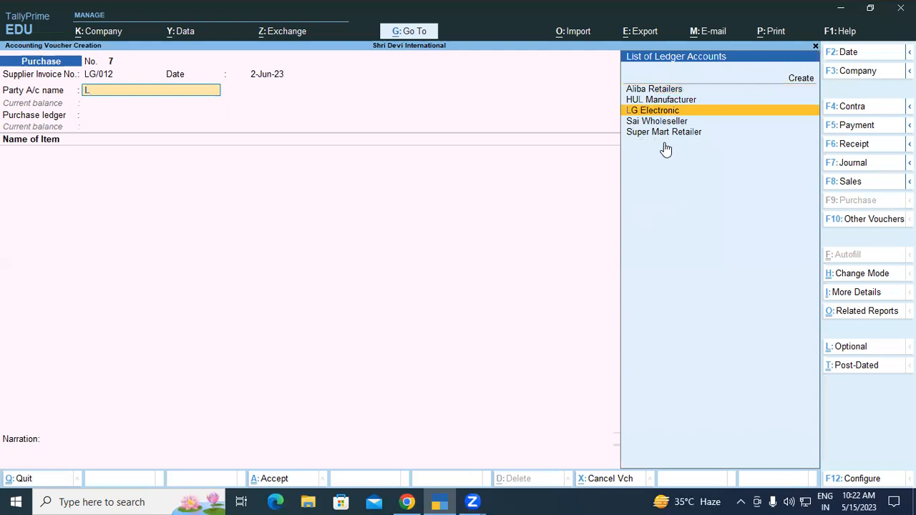
pyautogui.press('Return')
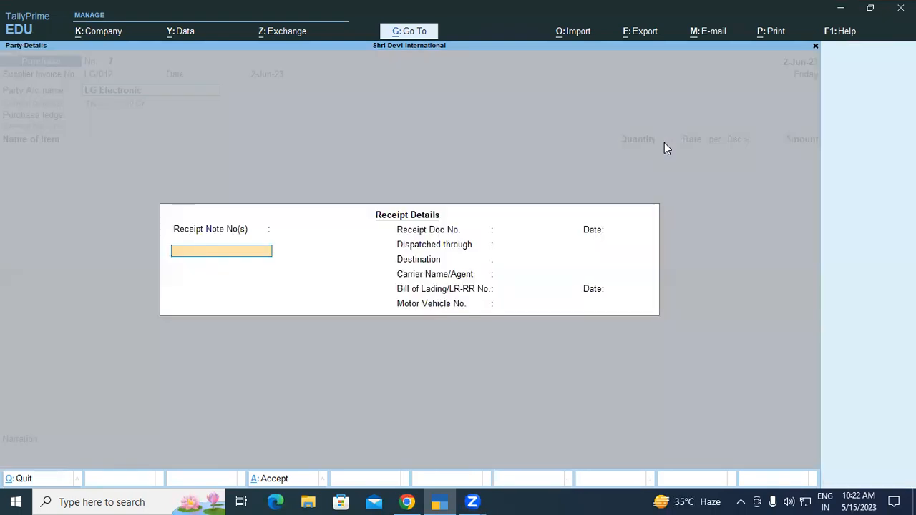
pyautogui.press('Return')
pyautogui.press('Return')
pyautogui.press('Return')
pyautogui.press('Return')
pyautogui.press('Return')
pyautogui.press('Return')
pyautogui.press('Return')
pyautogui.press('Return')
pyautogui.press('Return')
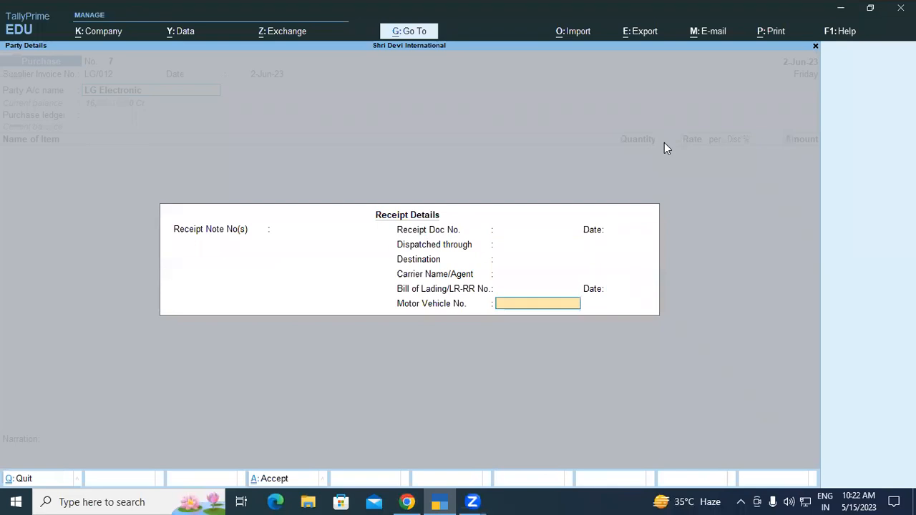
pyautogui.press('Return')
pyautogui.press('Return')
pyautogui.press('Return')
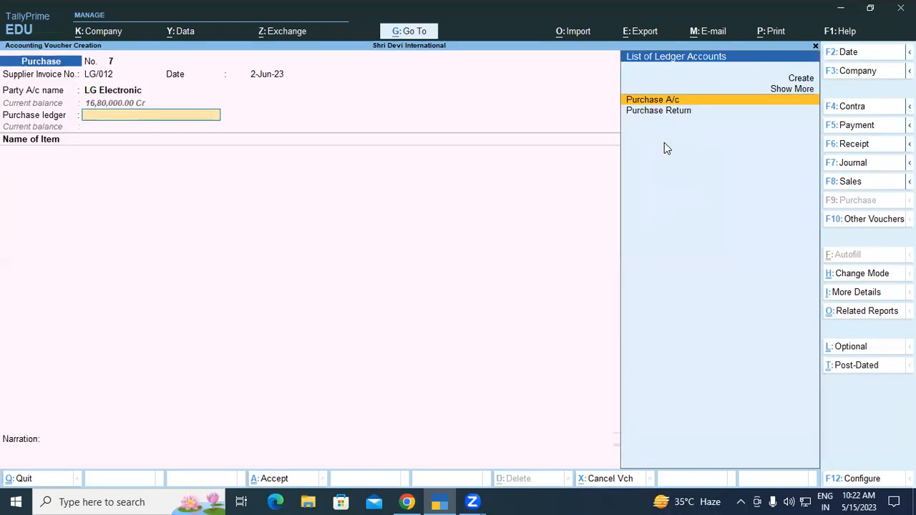
pyautogui.press('Return')
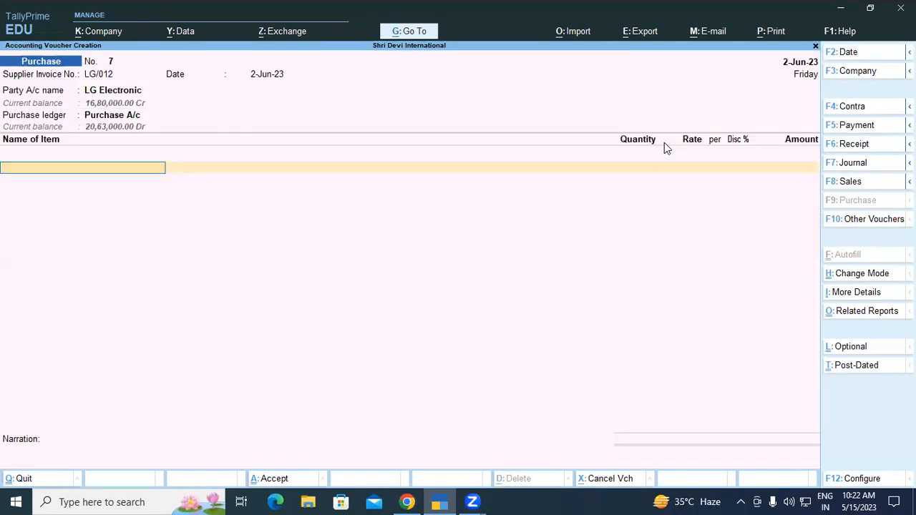
pyautogui.write('LG')
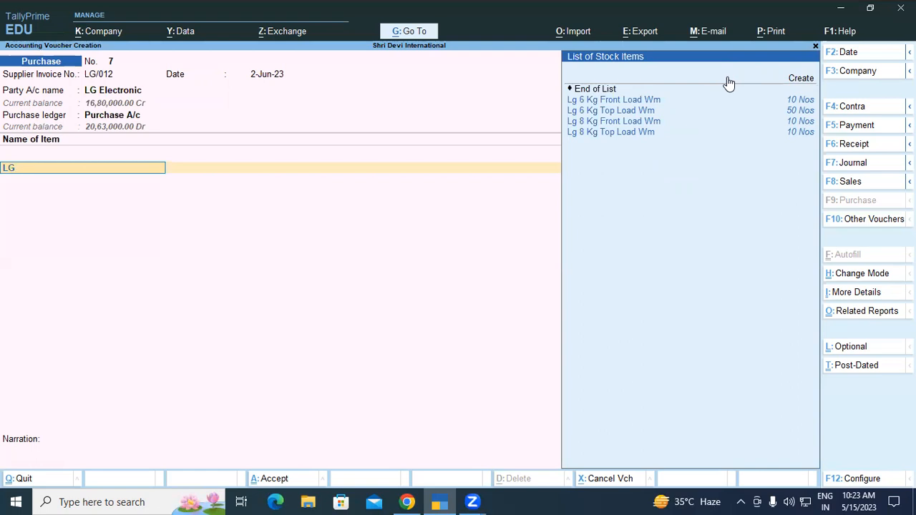
pyautogui.press('BackSpace')
pyautogui.press('BackSpace')
pyautogui.press('Escape')
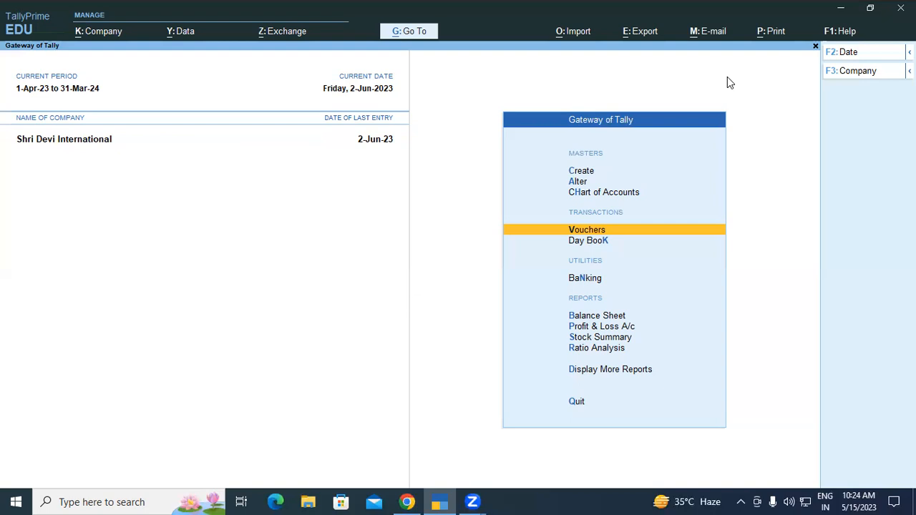
# Start a receipt voucher dated 2-Jun-23 and credit the Cash ledger with 35,00,000
pyautogui.press('Return')
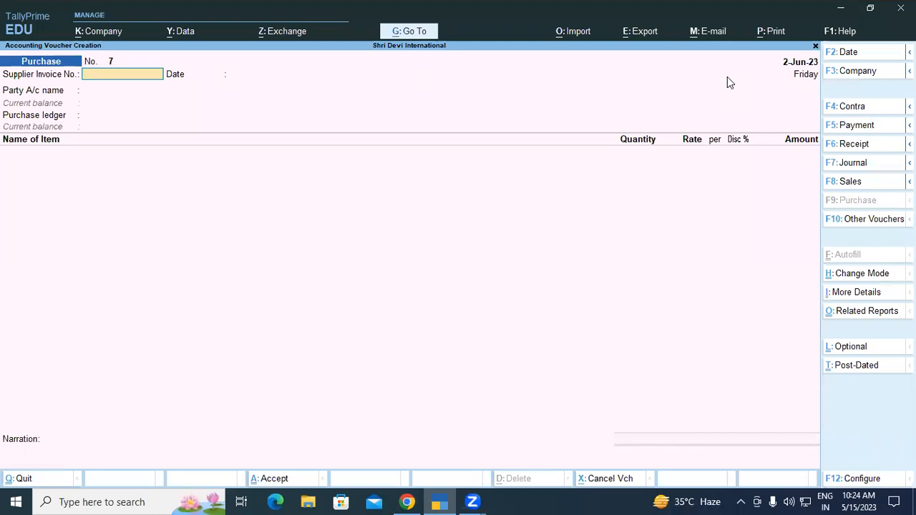
pyautogui.press('F6')
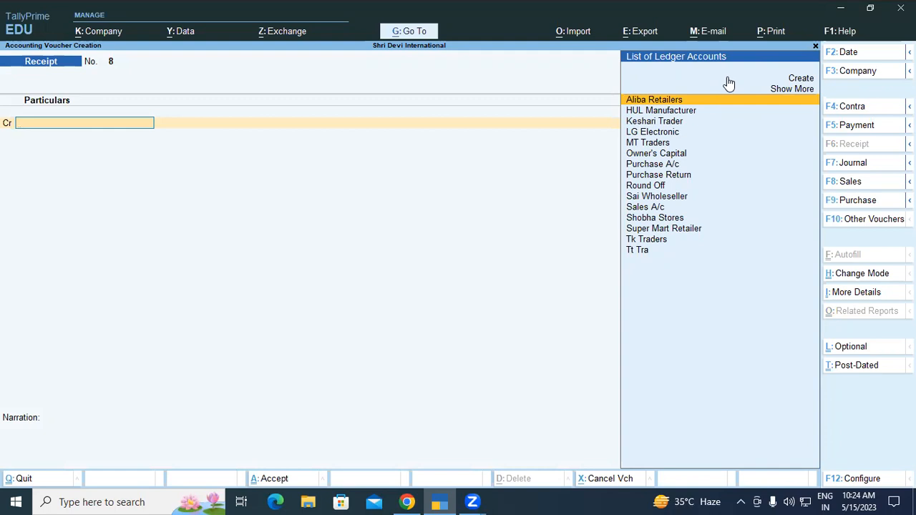
pyautogui.write('KO')
pyautogui.press('Return')
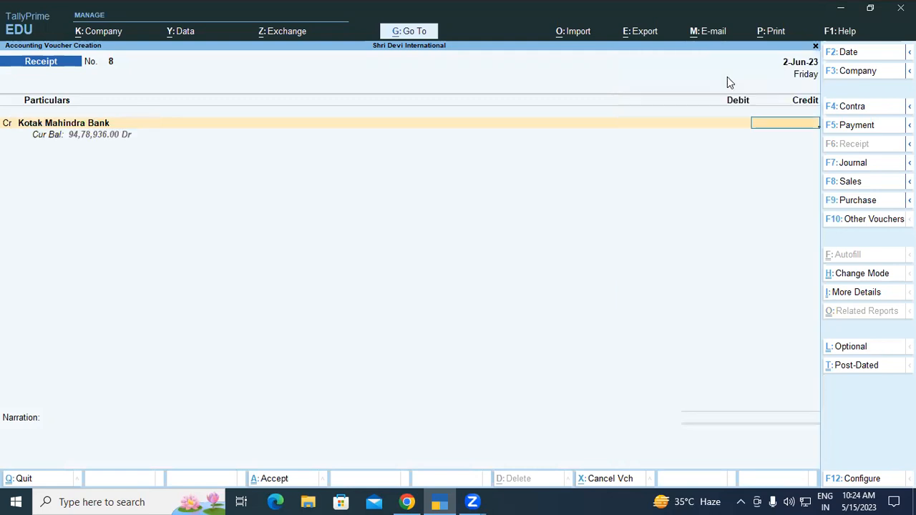
pyautogui.press('BackSpace')
pyautogui.write('CAS')
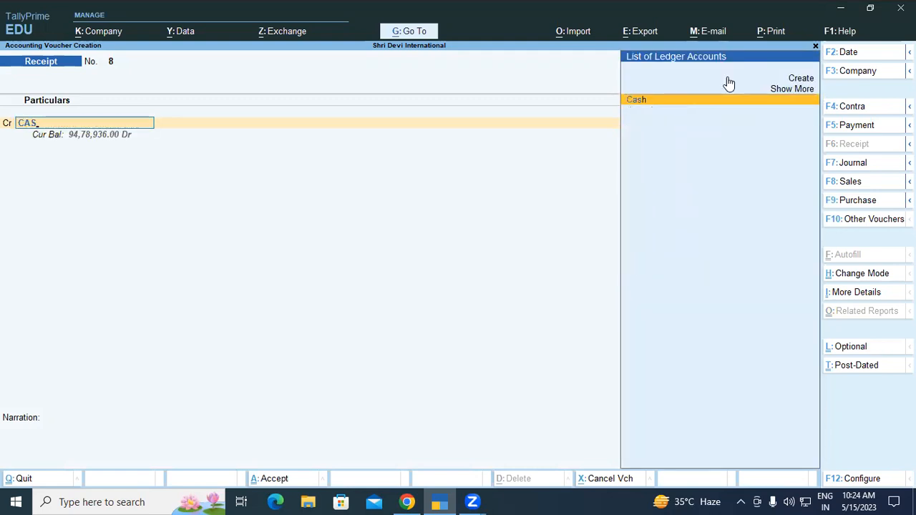
pyautogui.press('Return')
pyautogui.write('3500000')
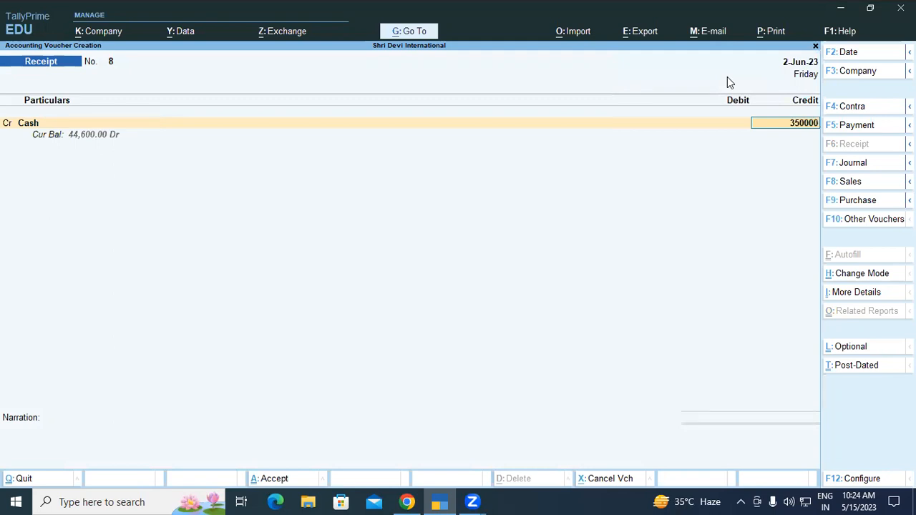
pyautogui.press('Return')
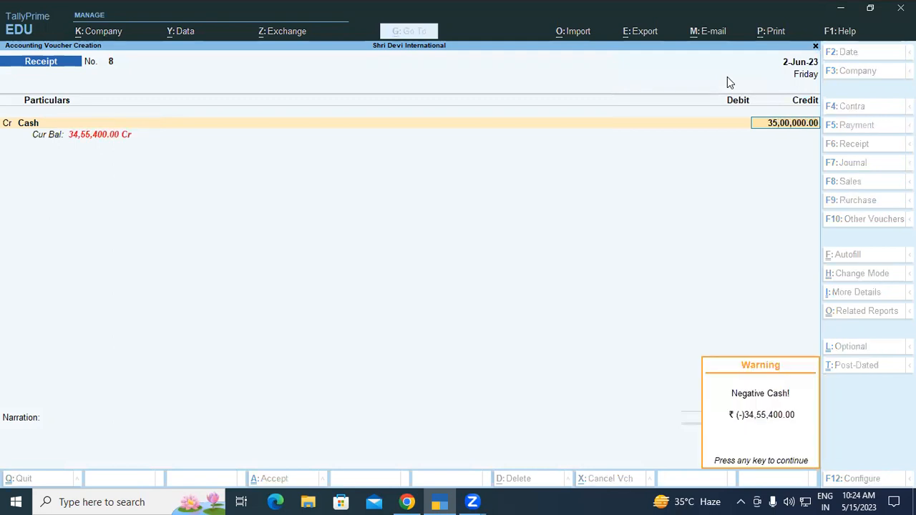
pyautogui.press('Return')
pyautogui.press('Return')
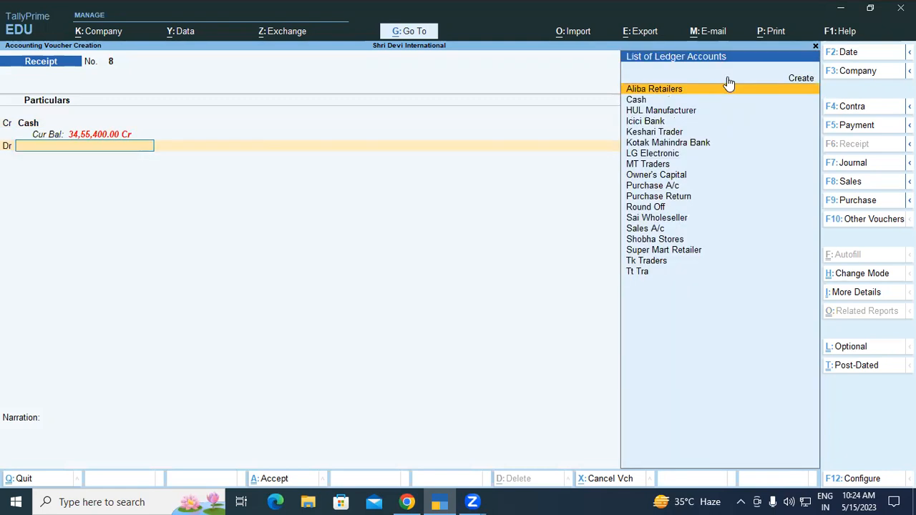
# Debit Kotak Mahindra Bank with 35,00,000 as Cheque/DD, leave the instrument details and narration blank, and save the receipt voucher
pyautogui.write('K')
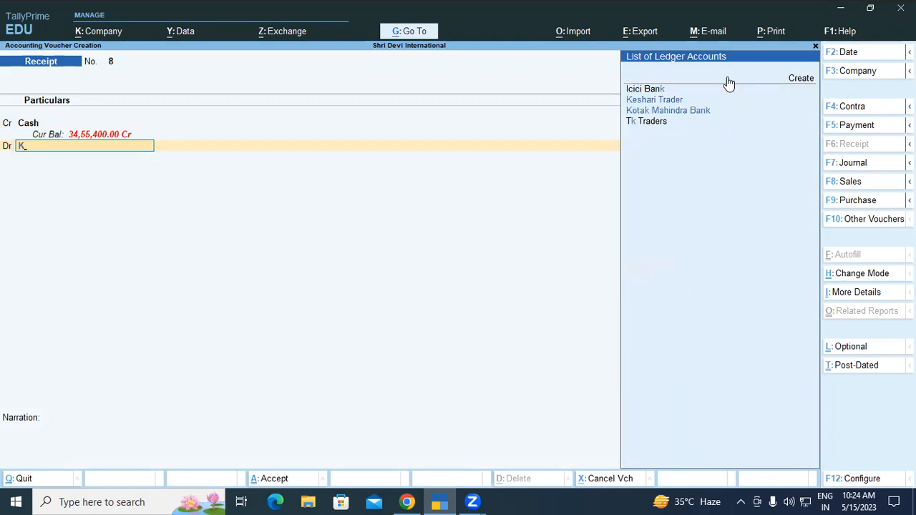
pyautogui.press('Down')
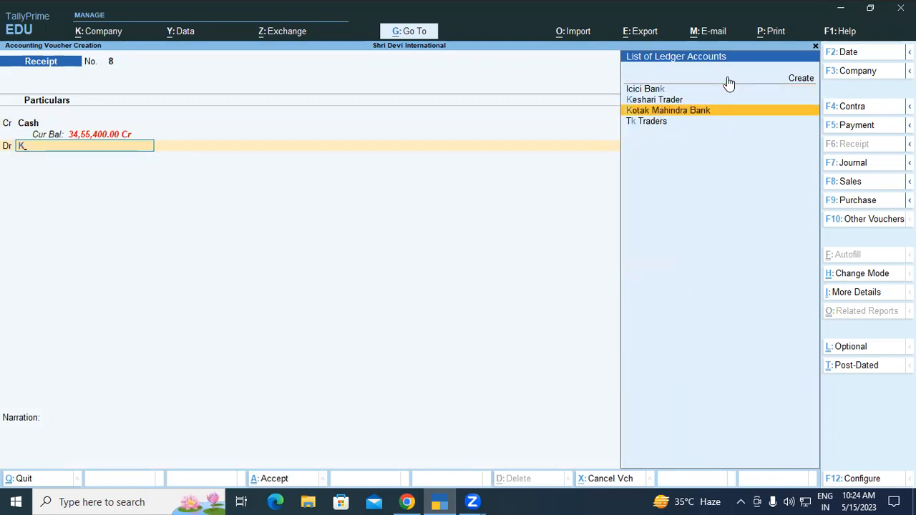
pyautogui.press('Return')
pyautogui.press('Return')
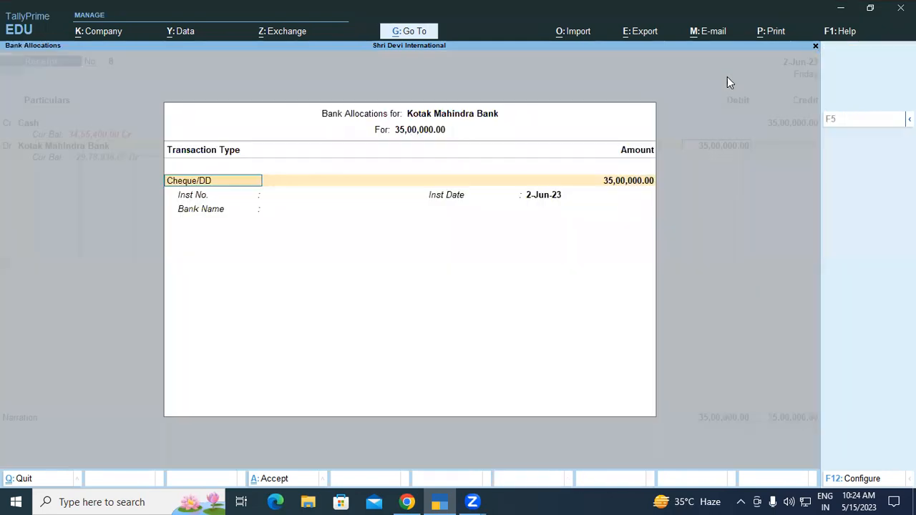
pyautogui.press('Return')
pyautogui.press('Return')
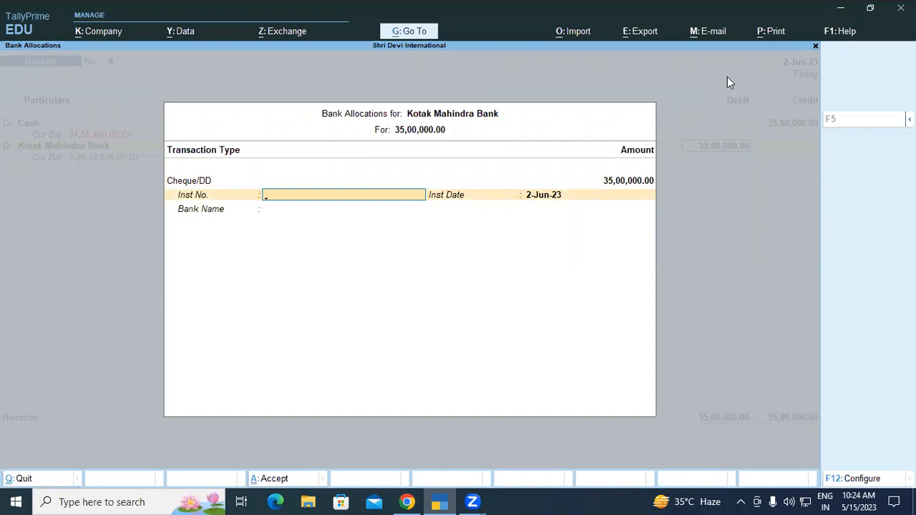
pyautogui.press('Return')
pyautogui.press('Return')
pyautogui.press('Return')
pyautogui.press('Return')
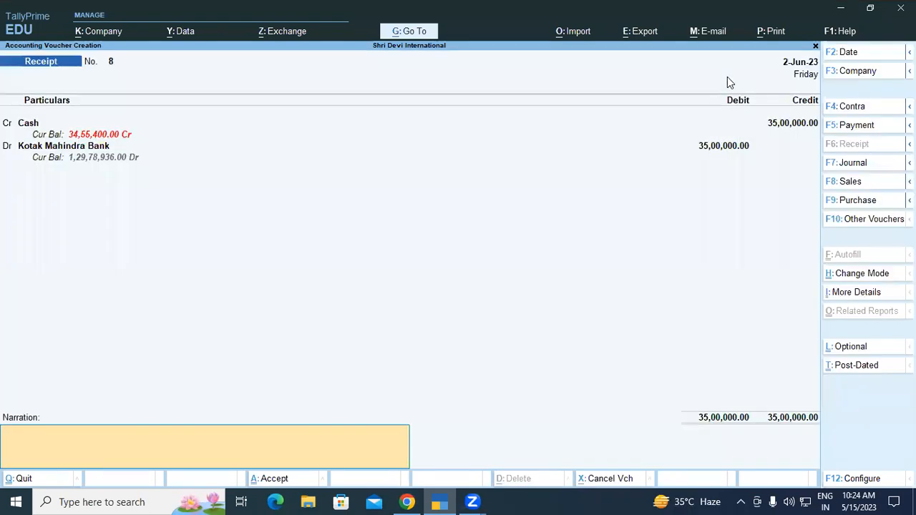
pyautogui.press('Return')
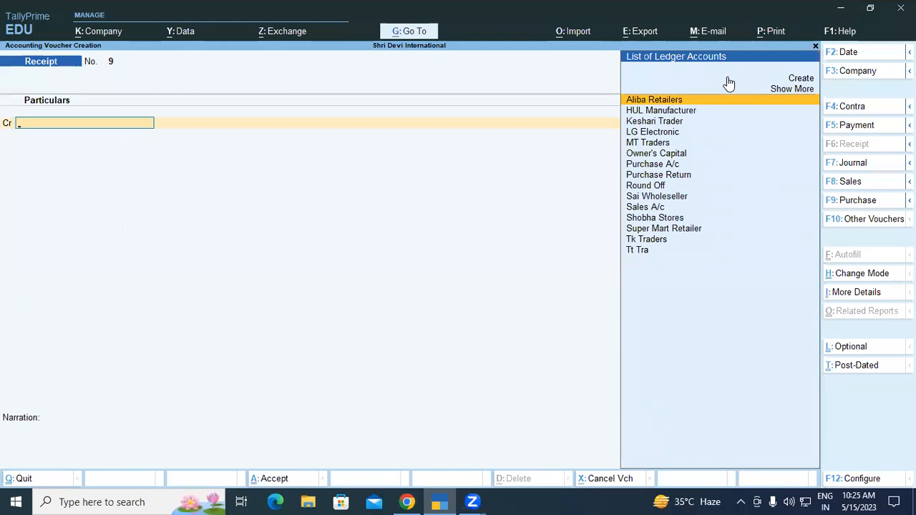
# Start a payment voucher debiting LG Electronic with 11,00,000, allocated as Agst Ref to pending bill LG/08
pyautogui.press('F5')
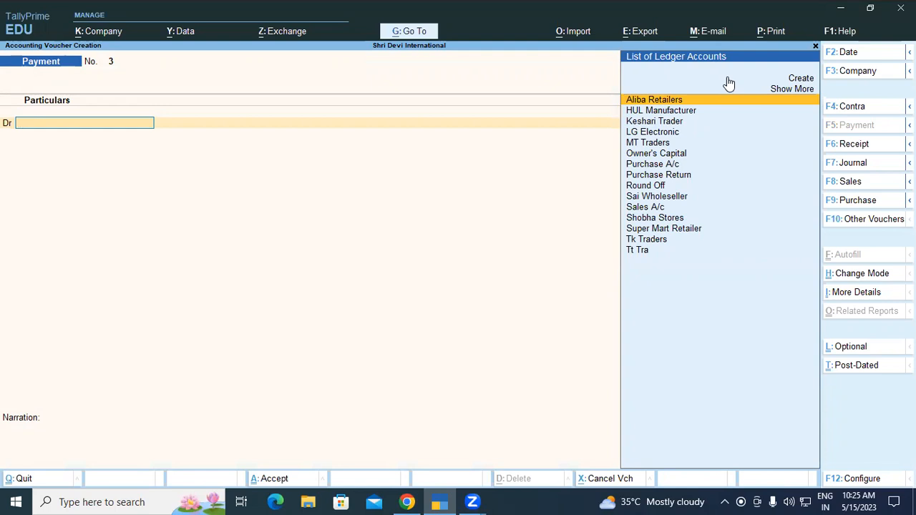
pyautogui.write('l')
pyautogui.press('Return')
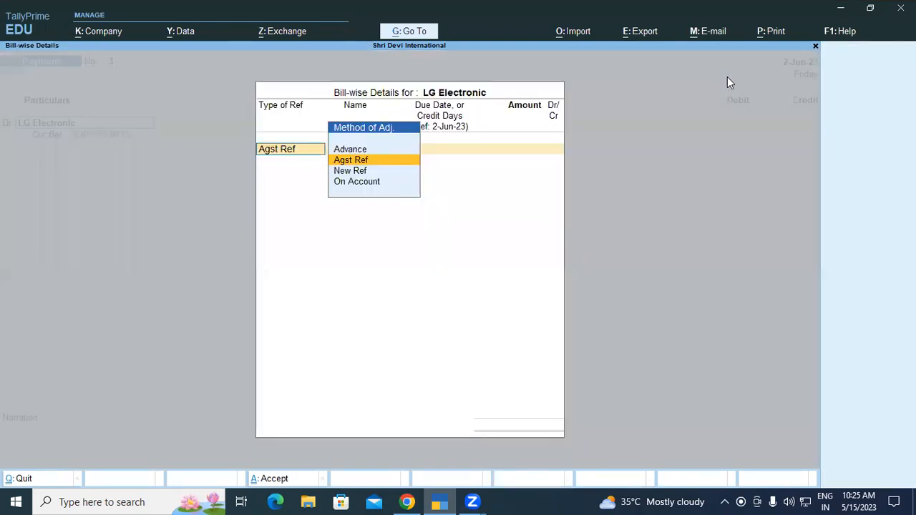
pyautogui.press('Return')
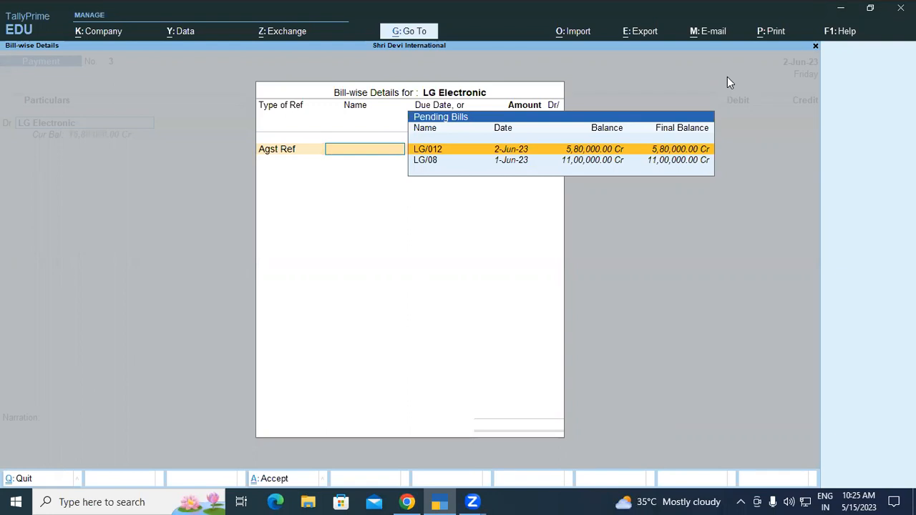
pyautogui.press('Down')
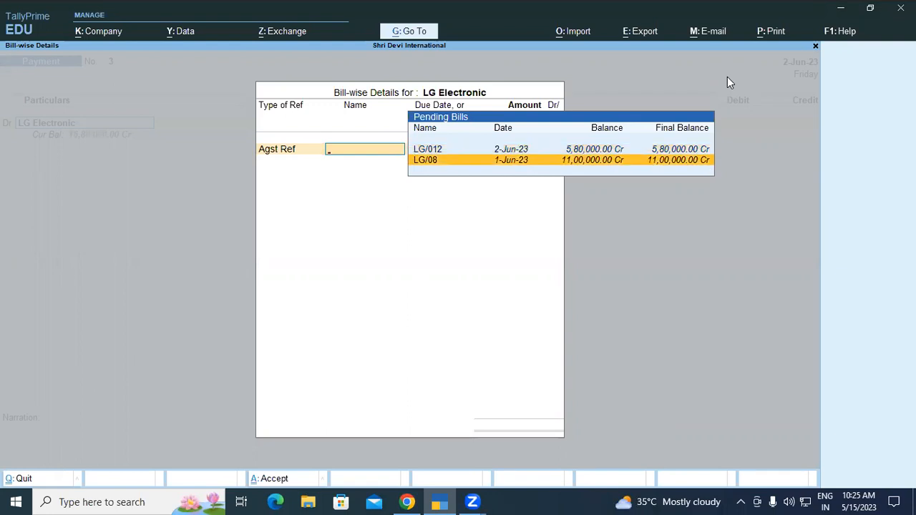
pyautogui.press('Return')
pyautogui.press('Return')
pyautogui.press('Return')
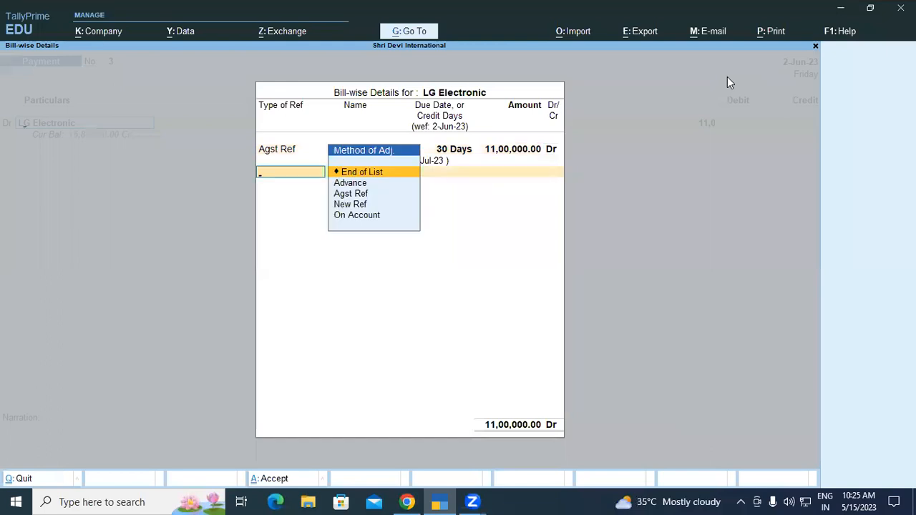
pyautogui.press('Return')
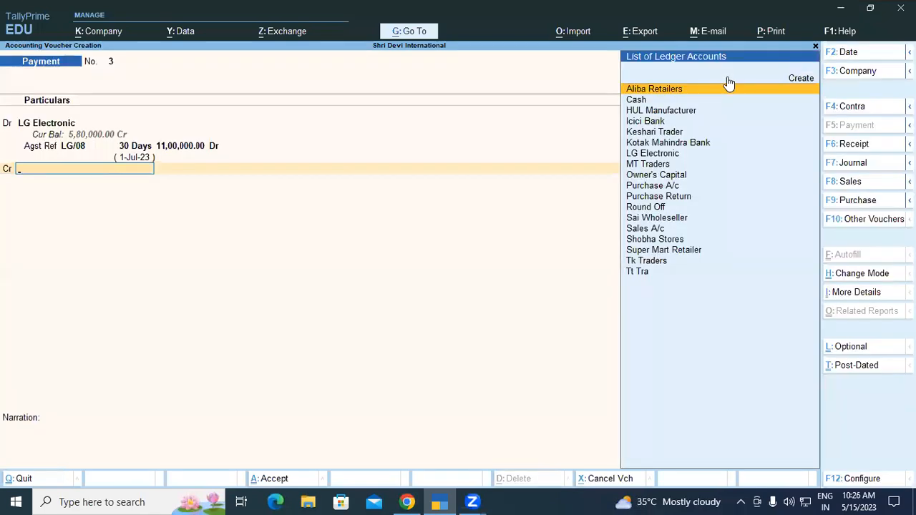
# Credit Kotak Mahindra Bank with 11,00,000 in the payment voucher, keeping Cheque as transaction type and Not Applicable as cheque range
pyautogui.write('ko')
pyautogui.press('Return')
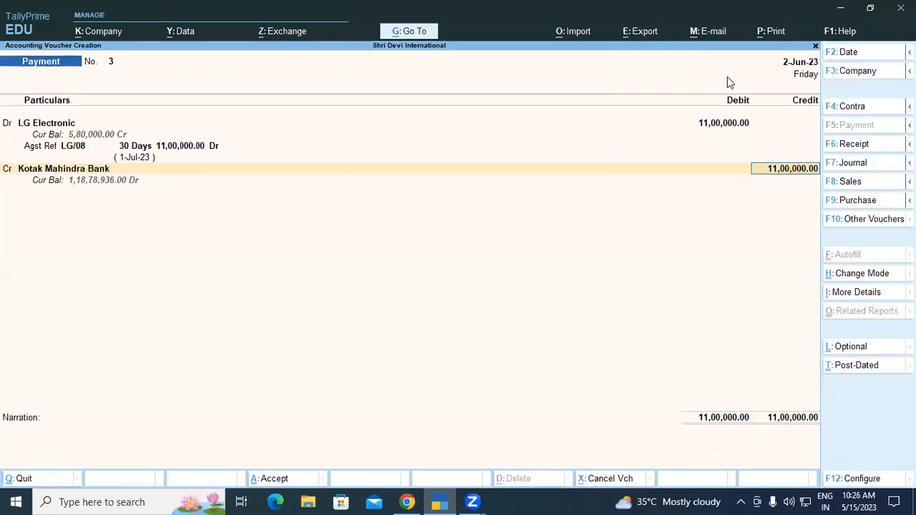
pyautogui.press('Return')
pyautogui.press('Return')
pyautogui.press('Return')
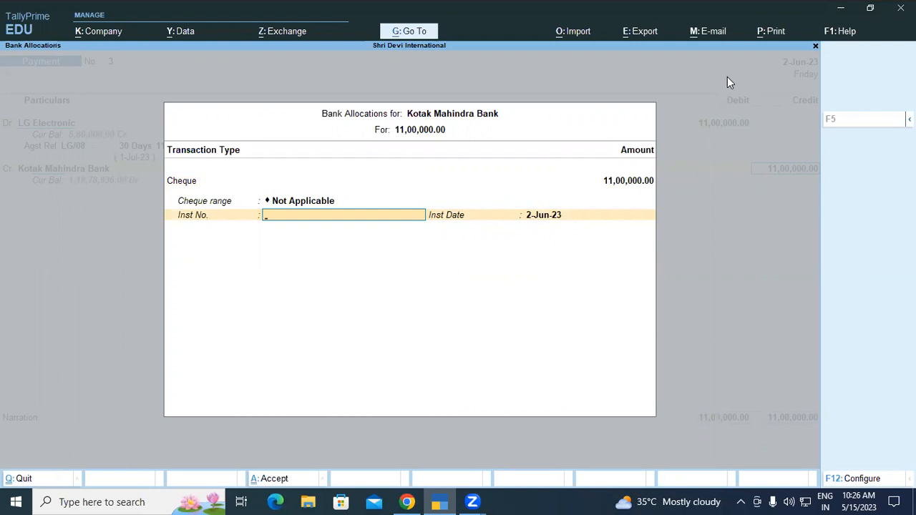
# Enter instrument number 100001 dated 2-Jun-23 for the cheque, leave the narration blank, and save the payment voucher
pyautogui.write('10000')
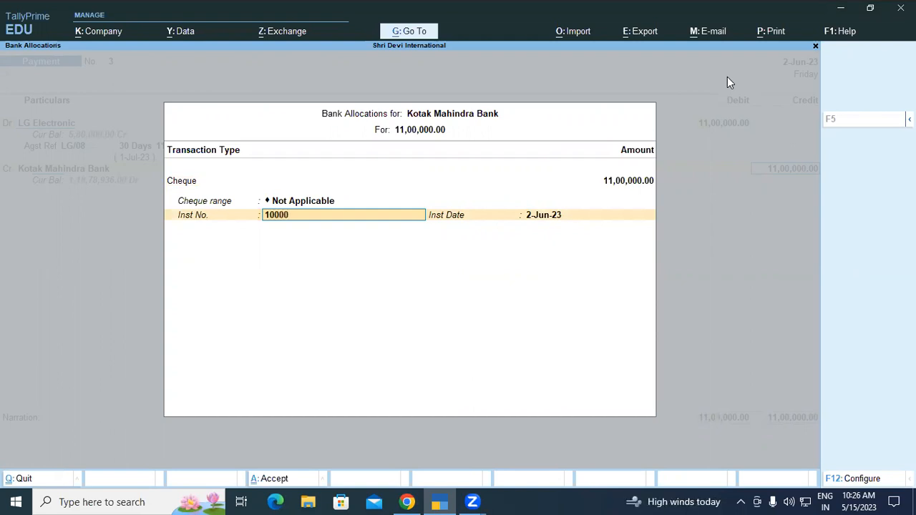
pyautogui.write('1')
pyautogui.press('Return')
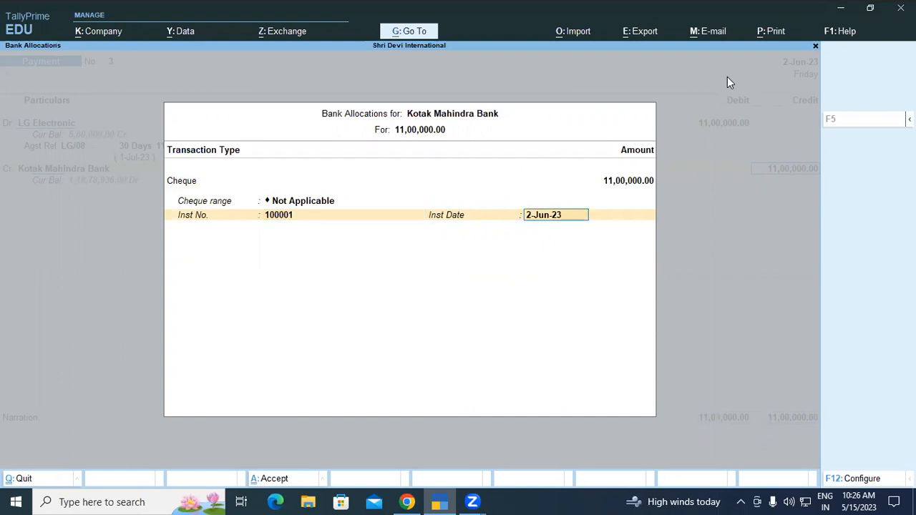
pyautogui.press('Return')
pyautogui.press('Return')
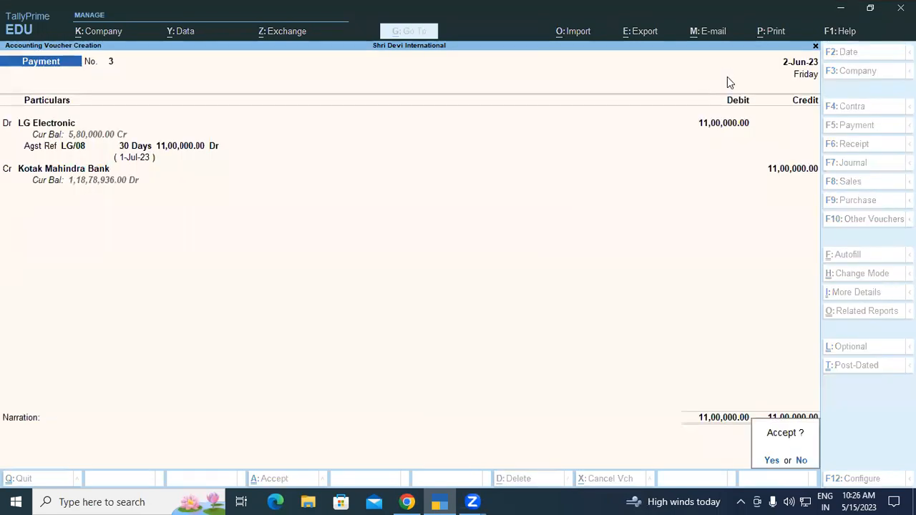
pyautogui.press('Return')
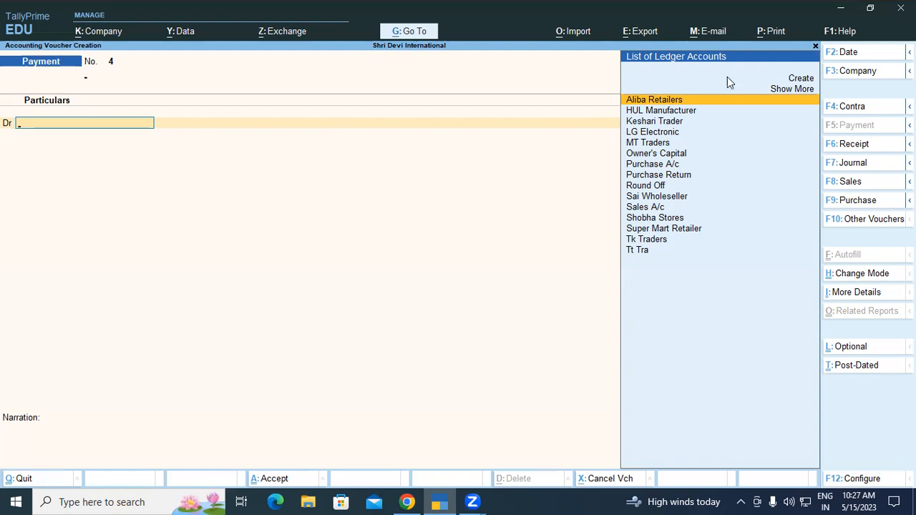
# Start a purchase voucher with supplier invoice number LG/012 dated 2-Jun-23
pyautogui.press('F9')
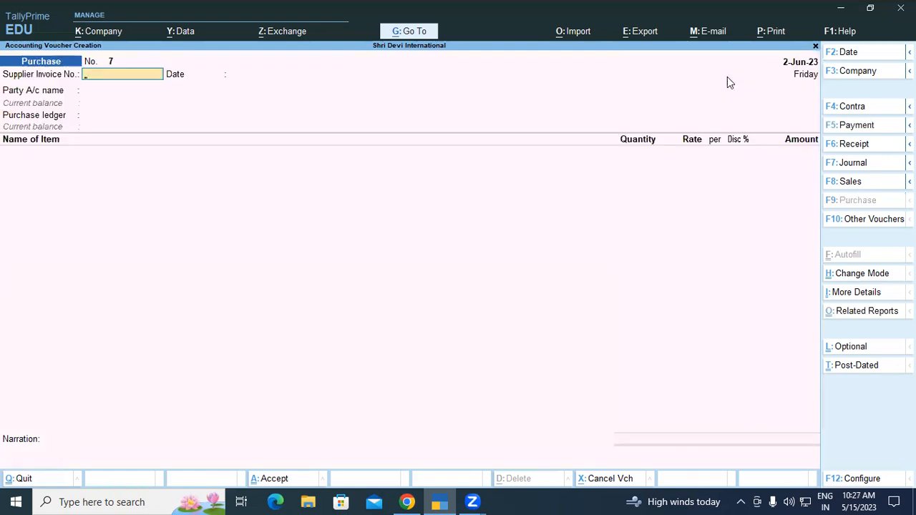
pyautogui.write('LG/012')
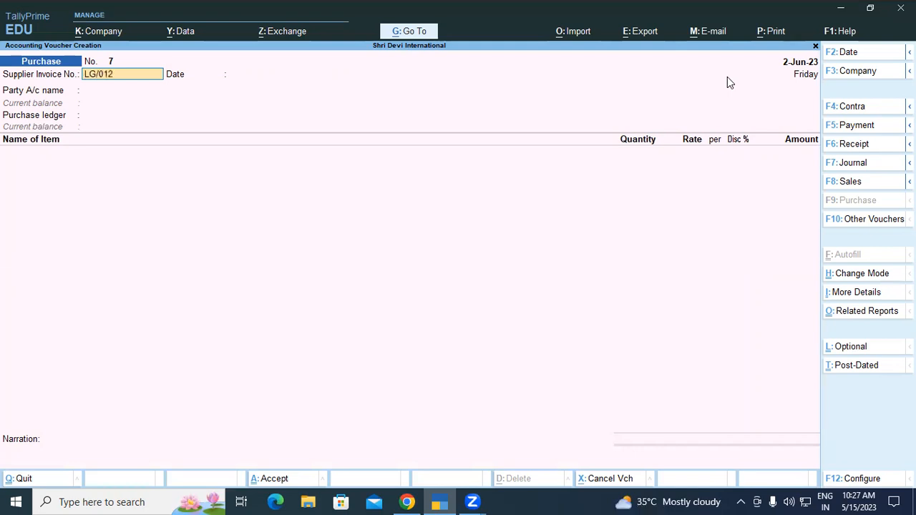
pyautogui.press('Return')
# Choose LG Electronic as the party account, accept its default party details, and select Purchase A/c as the purchase ledger
pyautogui.press('Return')
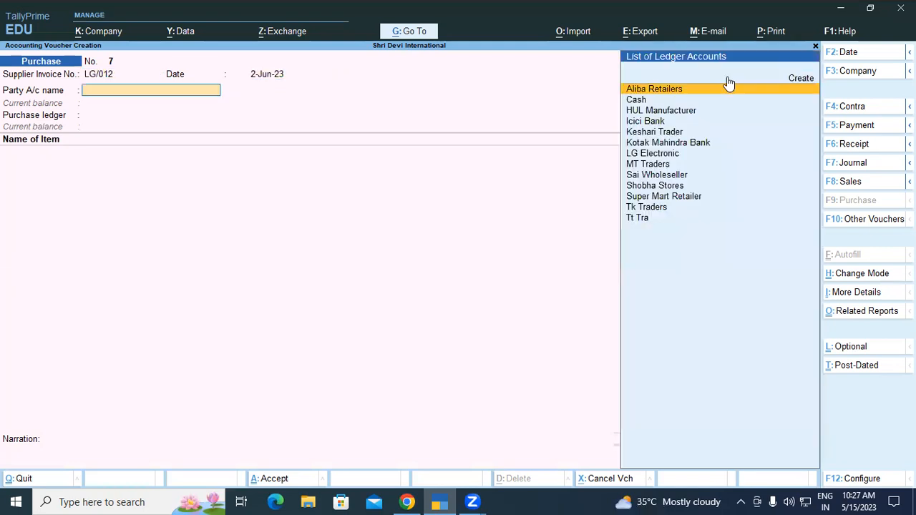
pyautogui.write('l')
pyautogui.press('Return')
pyautogui.press('Return')
pyautogui.press('Return')
pyautogui.press('Return')
pyautogui.press('Return')
pyautogui.press('Return')
pyautogui.press('Return')
pyautogui.press('Return')
pyautogui.press('Return')
pyautogui.press('Return')
pyautogui.press('Return')
pyautogui.press('Return')
pyautogui.press('Return')
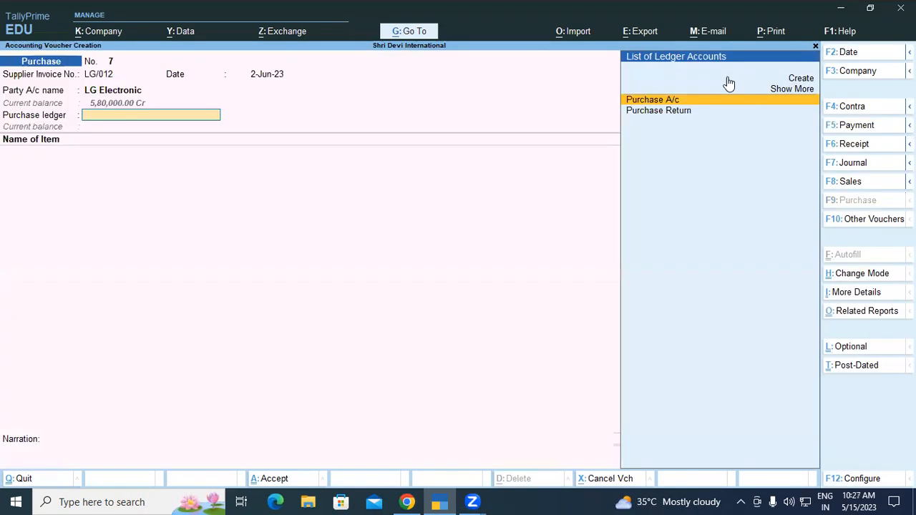
pyautogui.press('Return')
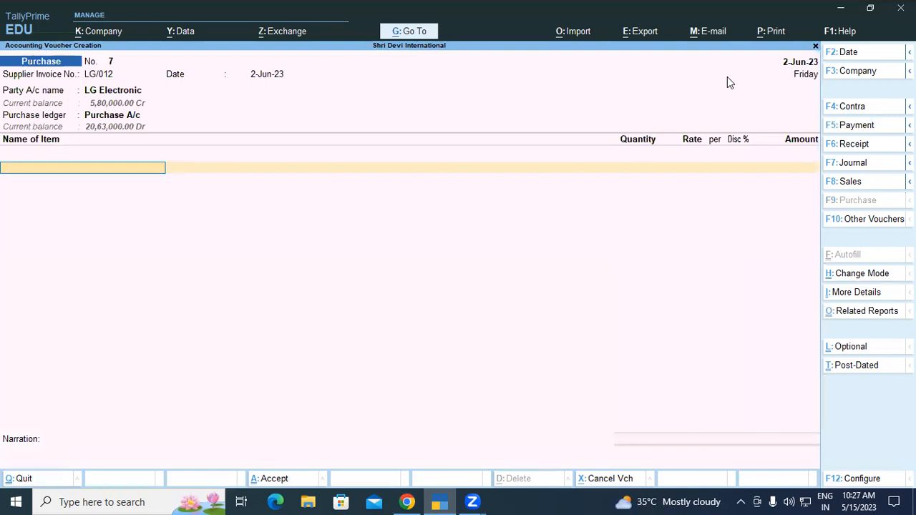
# Add the stock item Lg 8 Kg Front Load Wm to the purchase and allocate it to the Padrauna UP location
pyautogui.write('LG')
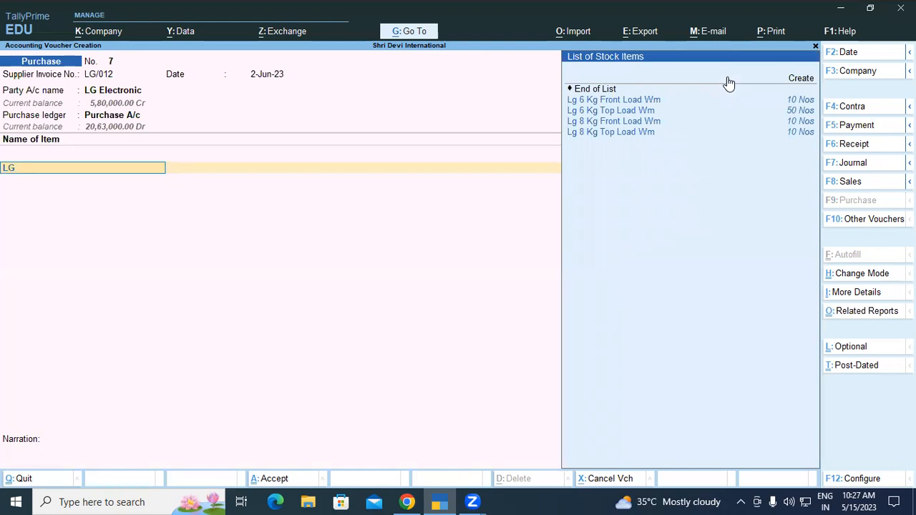
pyautogui.press('Down')
pyautogui.press('Down')
pyautogui.press('Down')
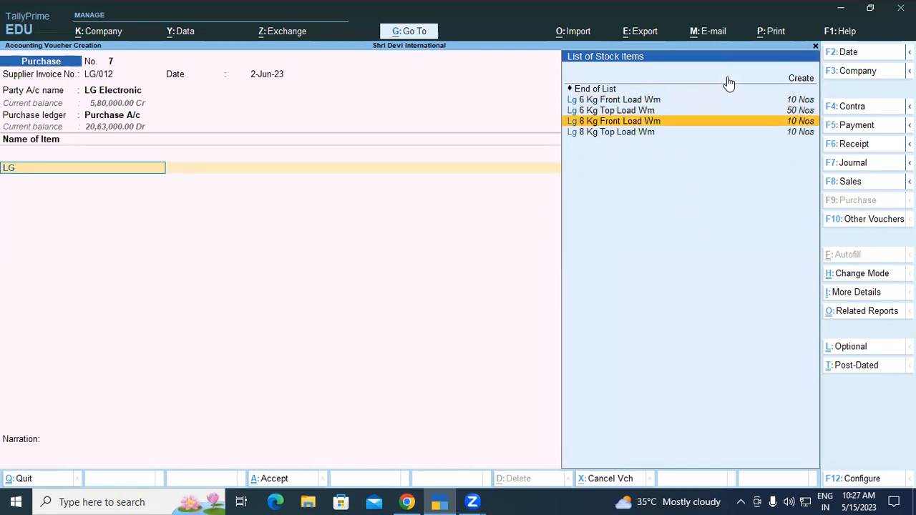
pyautogui.press('Return')
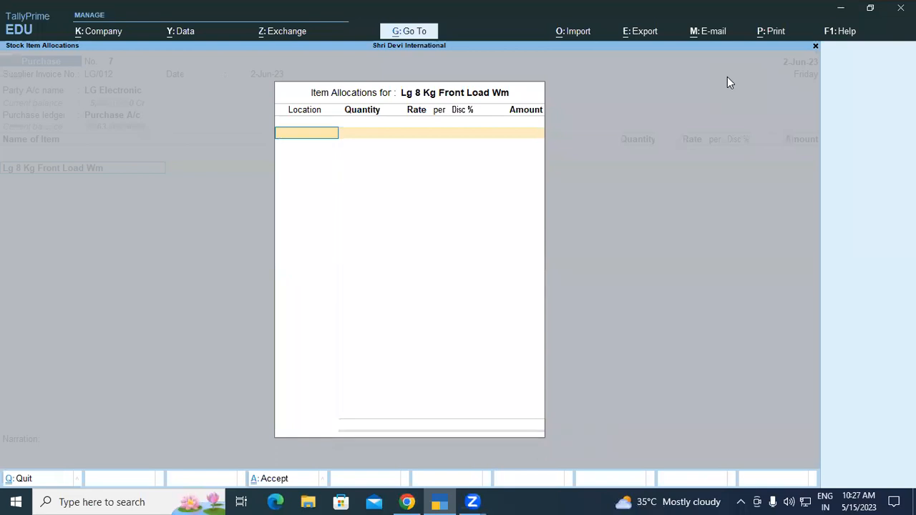
pyautogui.write('P')
pyautogui.press('Return')
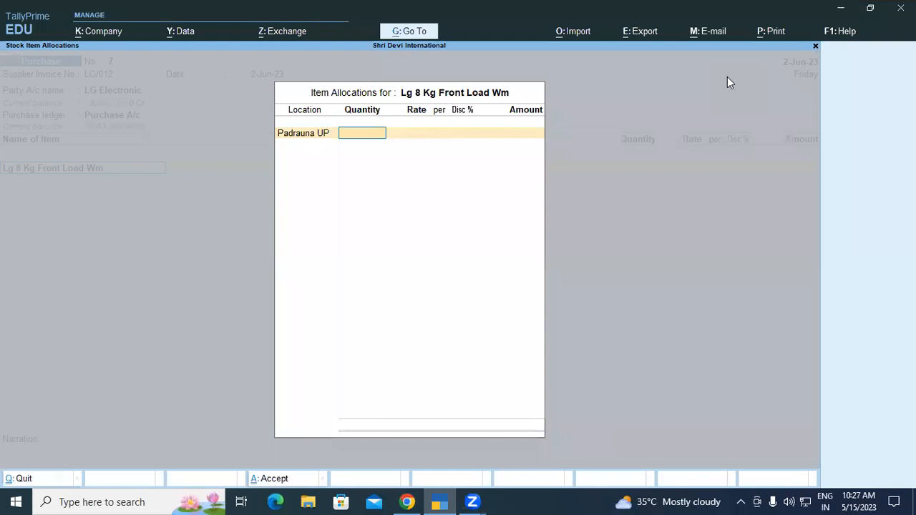
# Set the front load machine's quantity to 10 Nos, accept the rate of 40,000, and finish its item allocation
pyautogui.write('10')
pyautogui.press('Return')
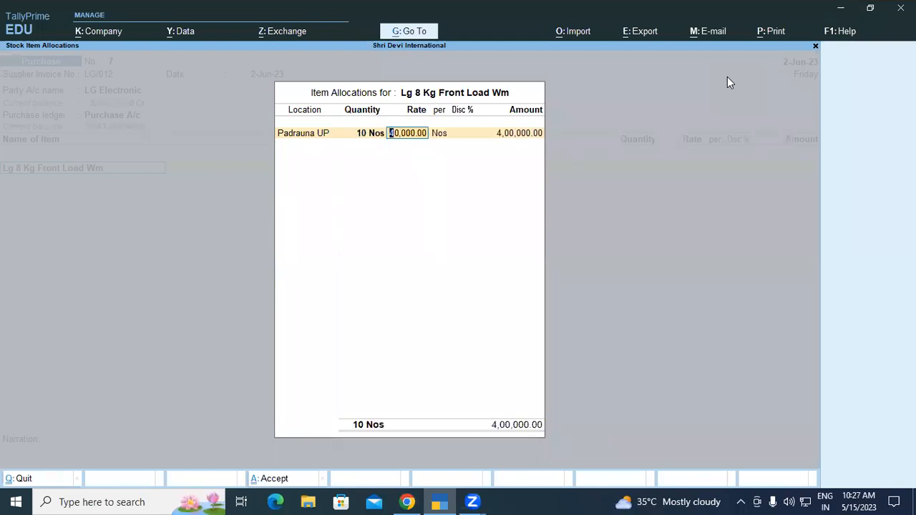
pyautogui.press('Return')
pyautogui.press('Return')
pyautogui.press('Return')
pyautogui.press('Return')
pyautogui.press('Return')
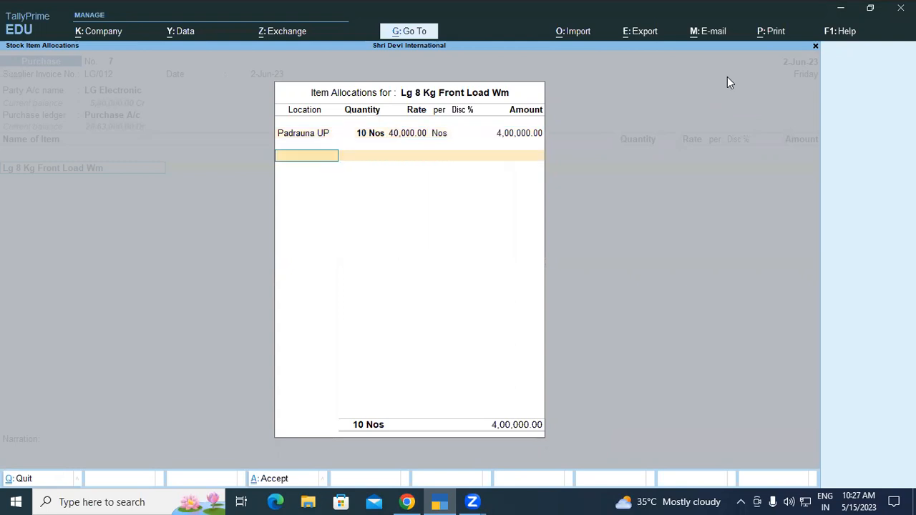
# Add Lg 8 Kg Top Load Wm as the second stock item, allocated to the Padrauna UP location
pyautogui.write('LG')
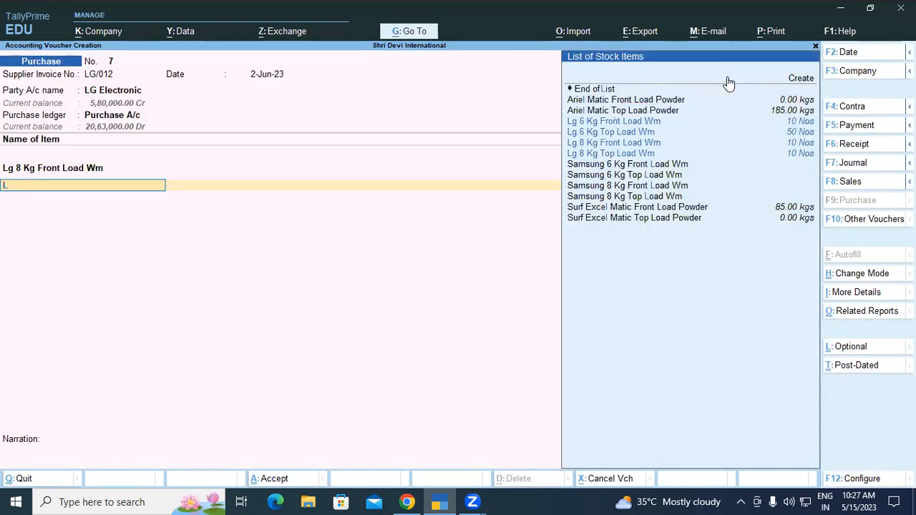
pyautogui.press('Down')
pyautogui.press('Down')
pyautogui.press('Down')
pyautogui.press('Down')
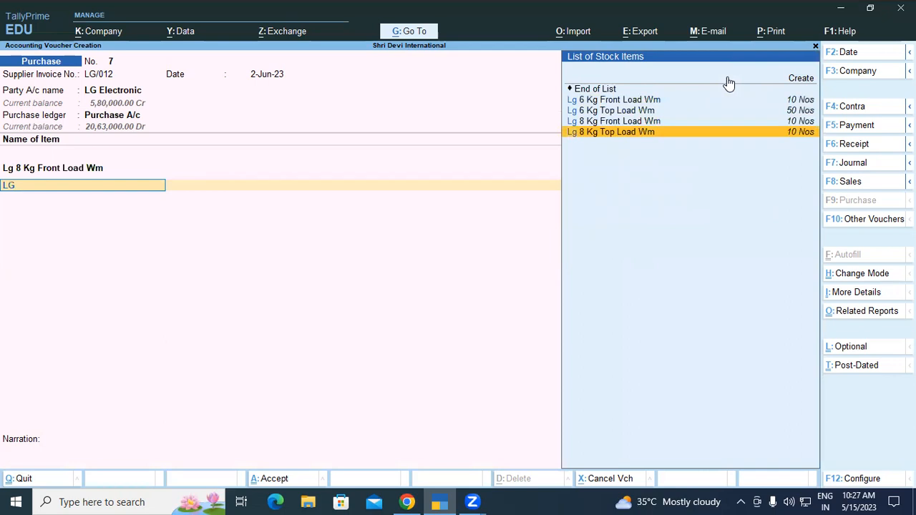
pyautogui.press('Return')
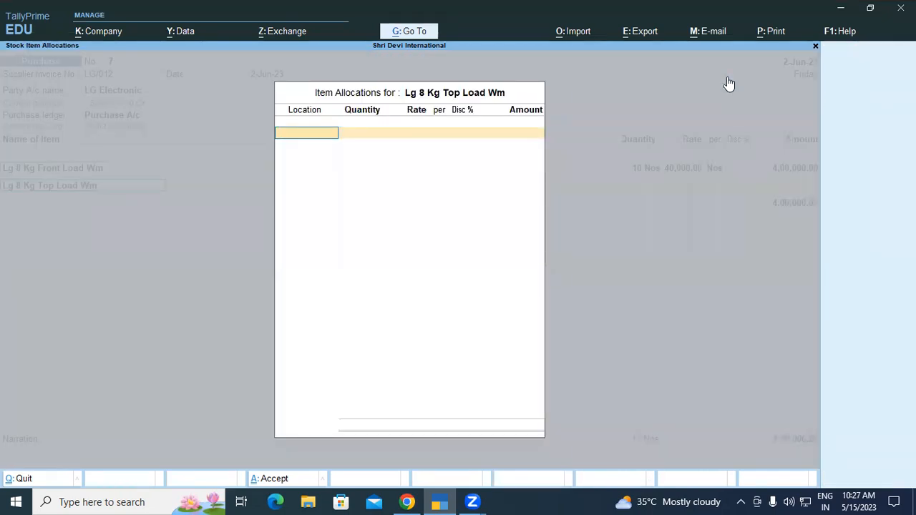
pyautogui.press('Return')
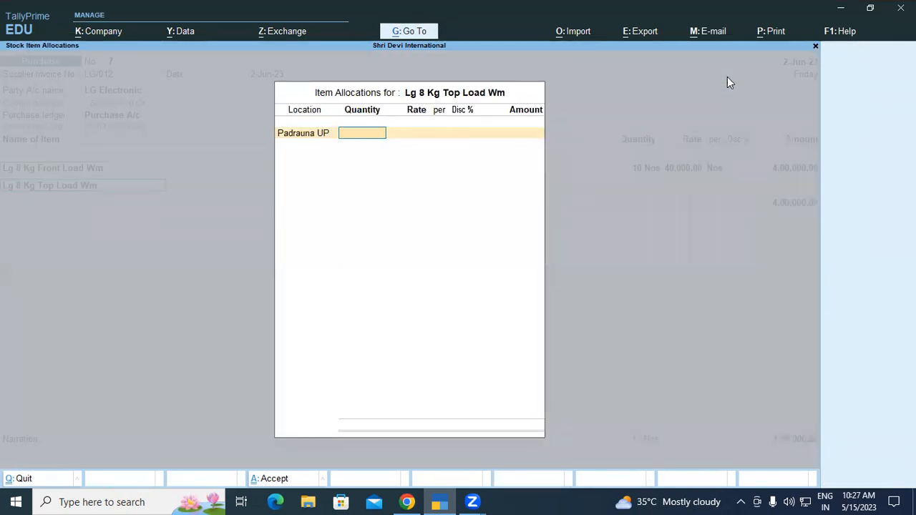
# Set the top load machine's quantity to 10 Nos, accept the rate of 18,000, and finish its item allocation
pyautogui.write('10')
pyautogui.press('Return')
pyautogui.press('Return')
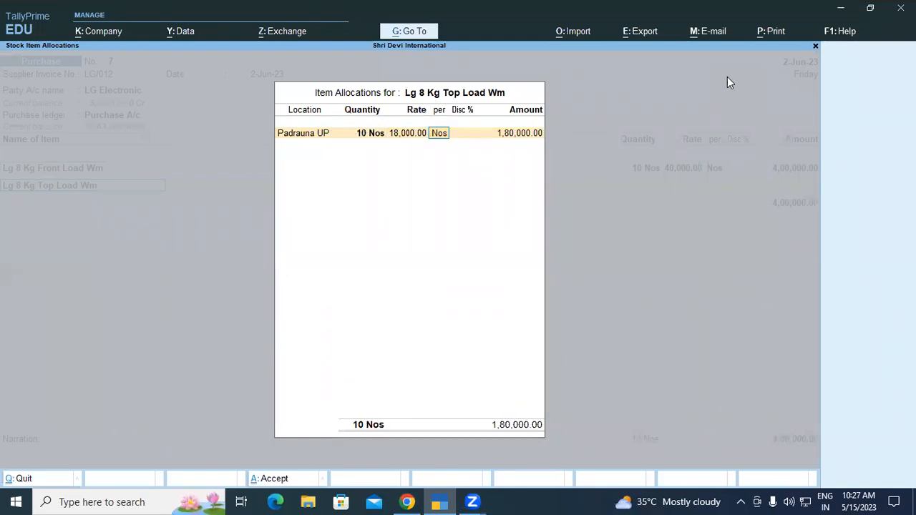
pyautogui.press('Return')
pyautogui.press('Return')
pyautogui.press('Return')
pyautogui.press('Return')
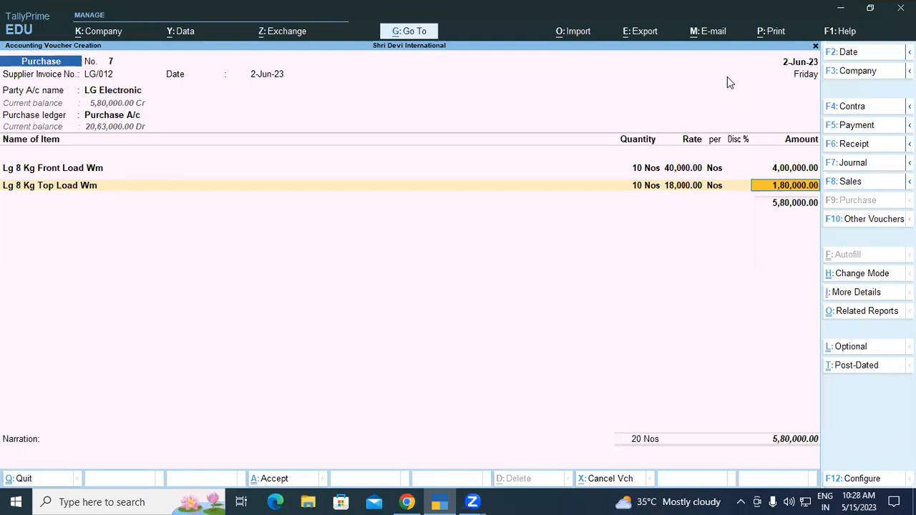
pyautogui.press('Return')
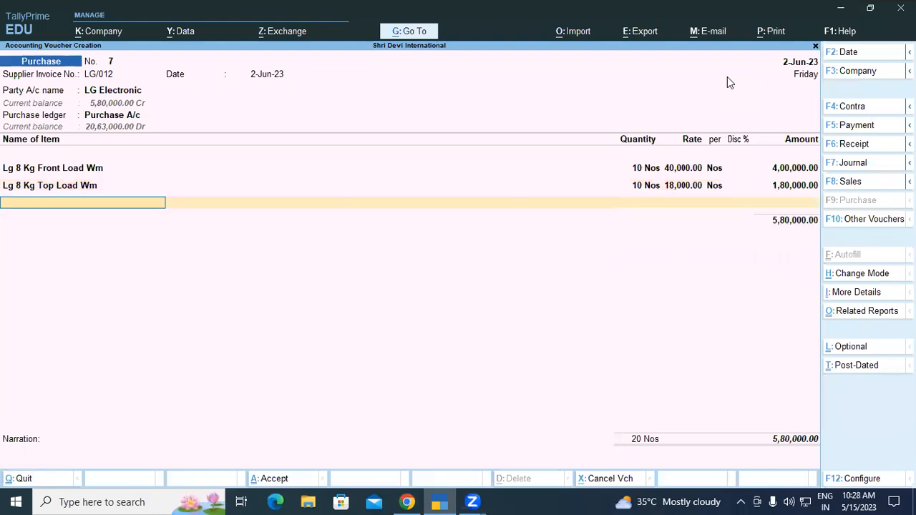
# Allocate the 5,80,000 bill as New Ref LG/012 with 30 days' credit and save the purchase voucher without a narration
pyautogui.press('Return')
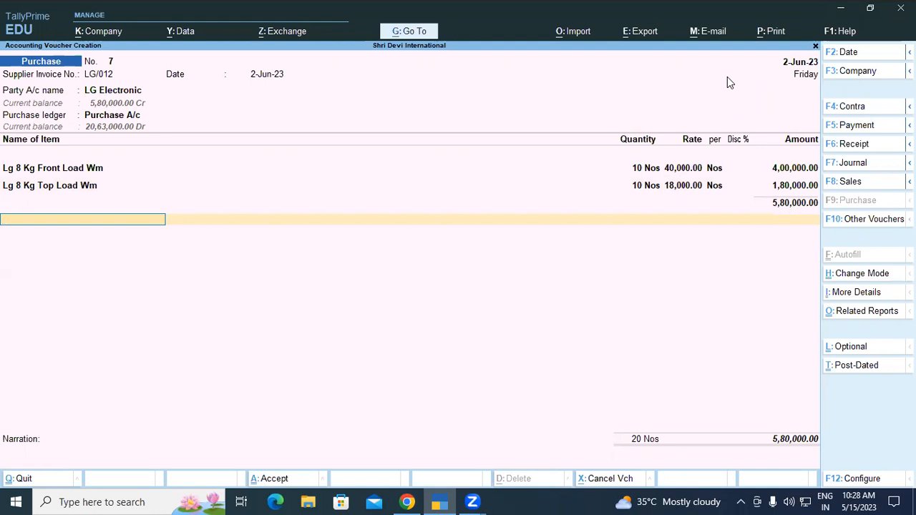
pyautogui.press('Return')
pyautogui.press('Return')
pyautogui.press('Return')
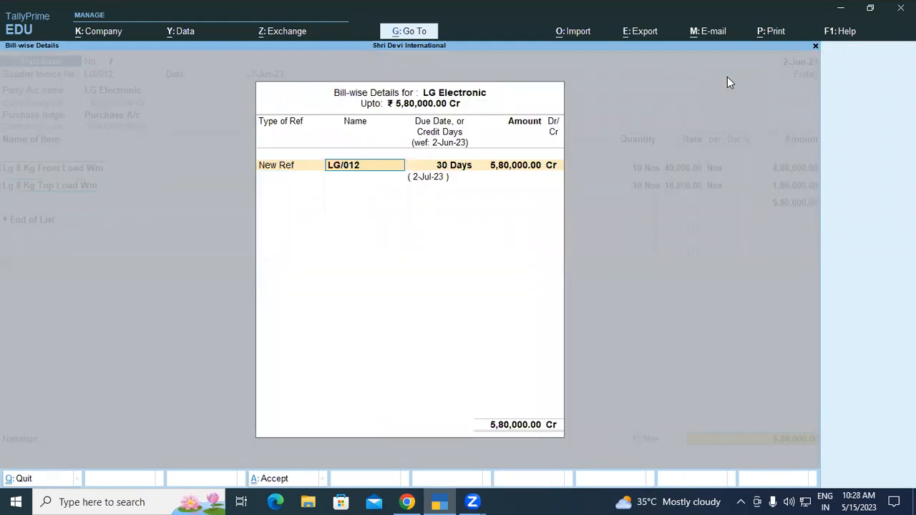
pyautogui.press('Return')
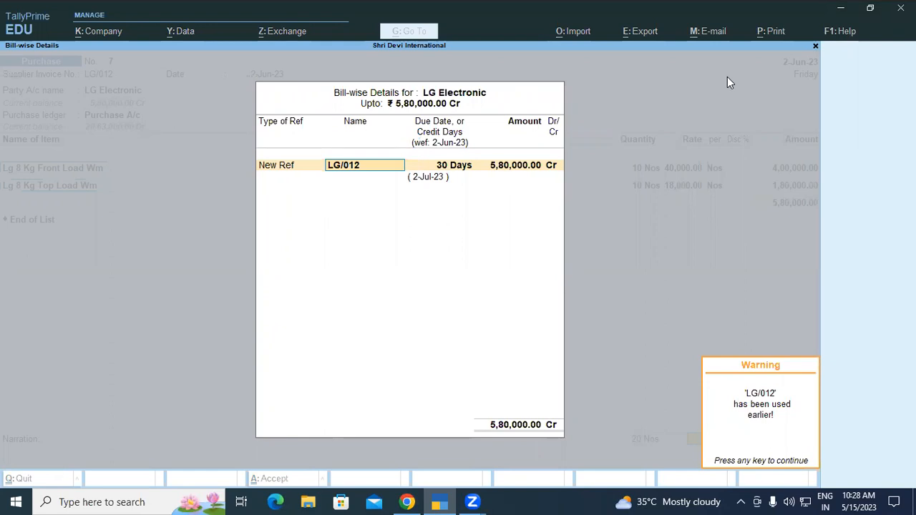
pyautogui.press('Return')
pyautogui.press('Return')
pyautogui.press('Return')
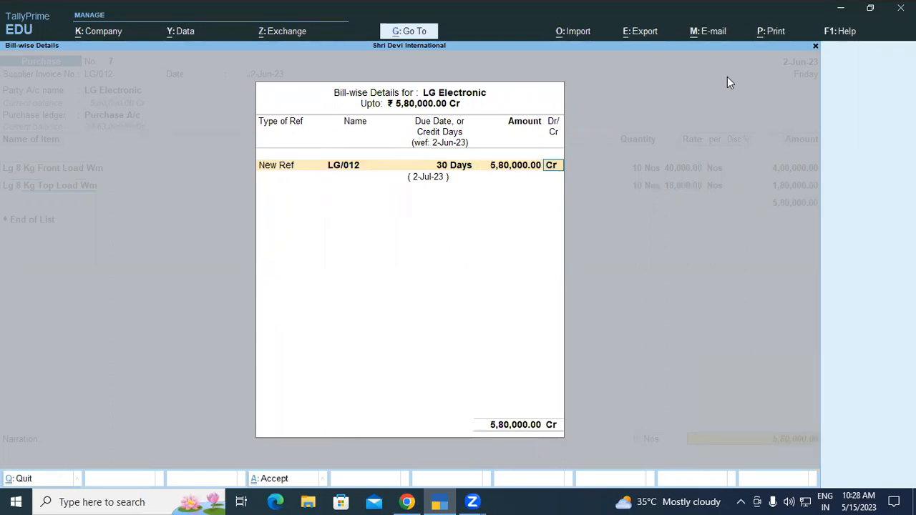
pyautogui.press('Return')
pyautogui.press('Return')
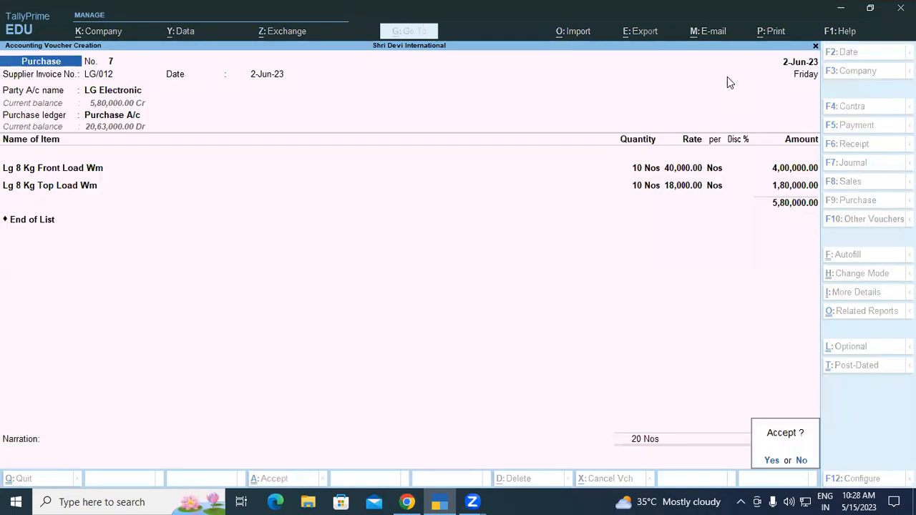
pyautogui.press('Return')
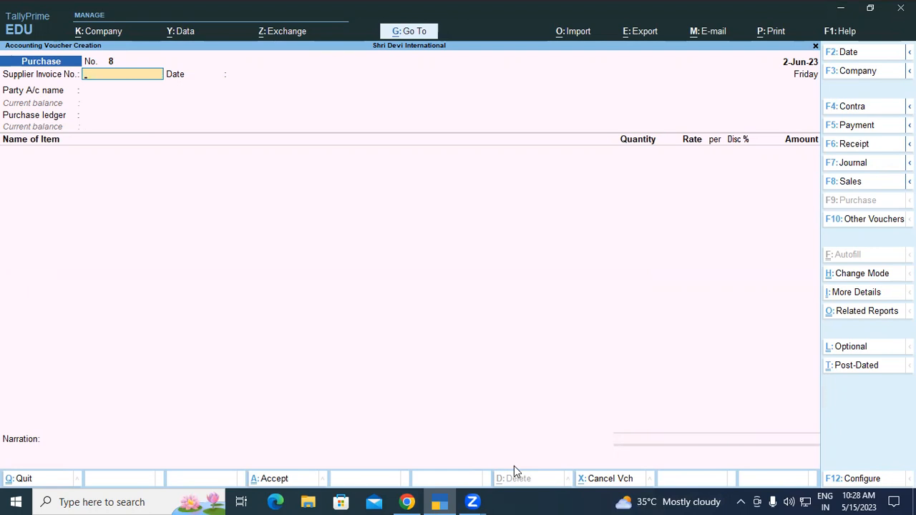
# Quit the blank purchase voucher and open the Bills Payable report
pyautogui.hotkey('alt', 'Tab')
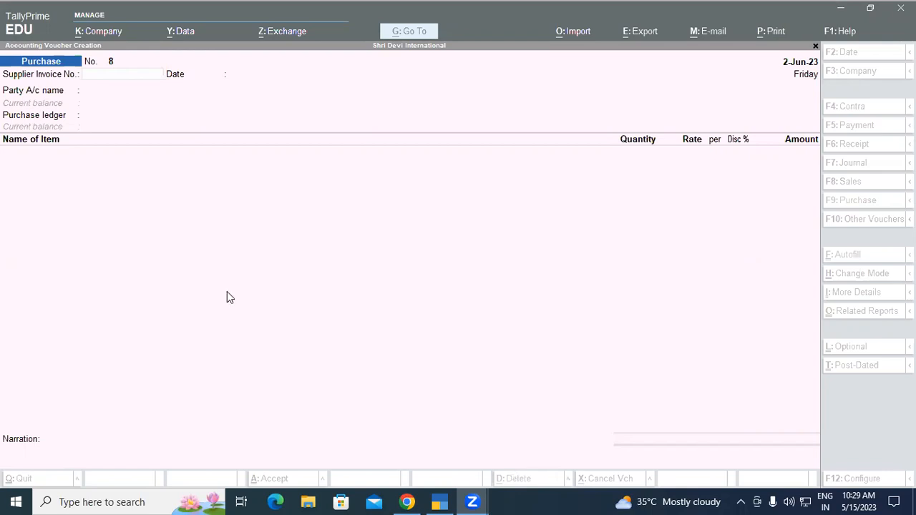
pyautogui.press('Escape')
pyautogui.press('y')
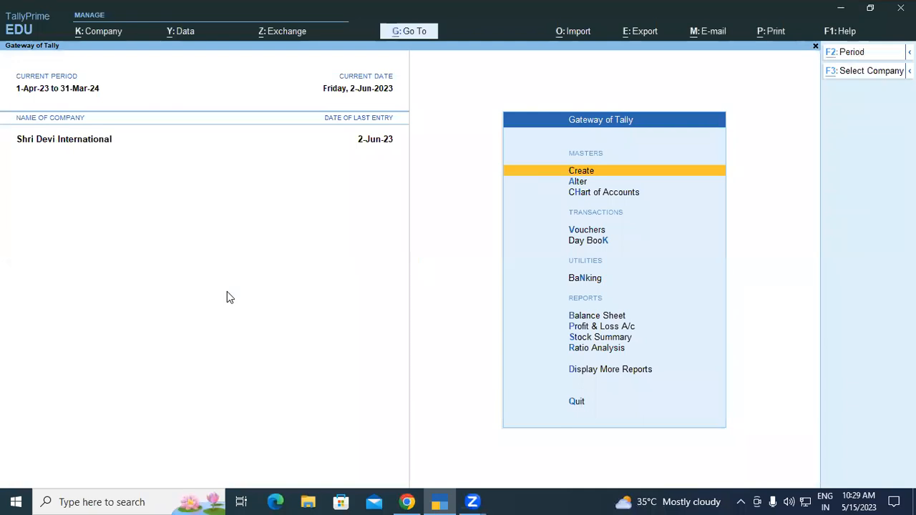
pyautogui.hotkey('alt', 'g')
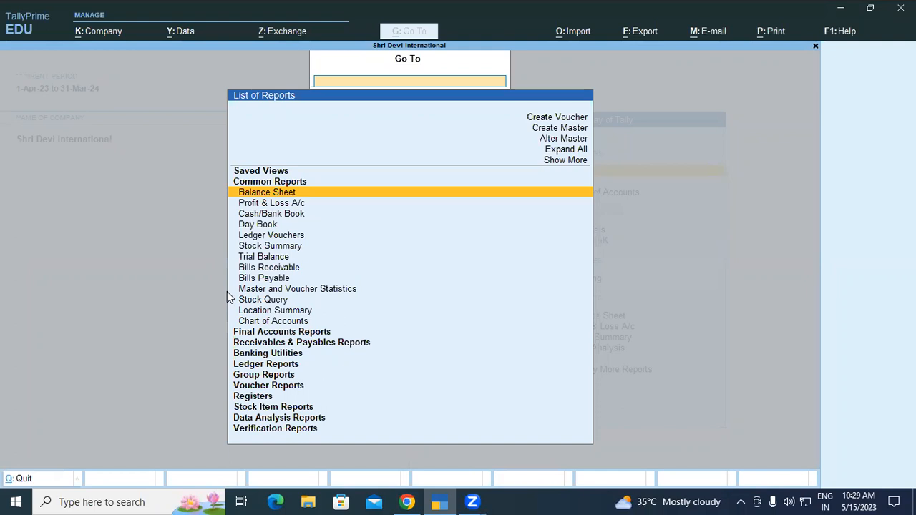
pyautogui.write('Bi')
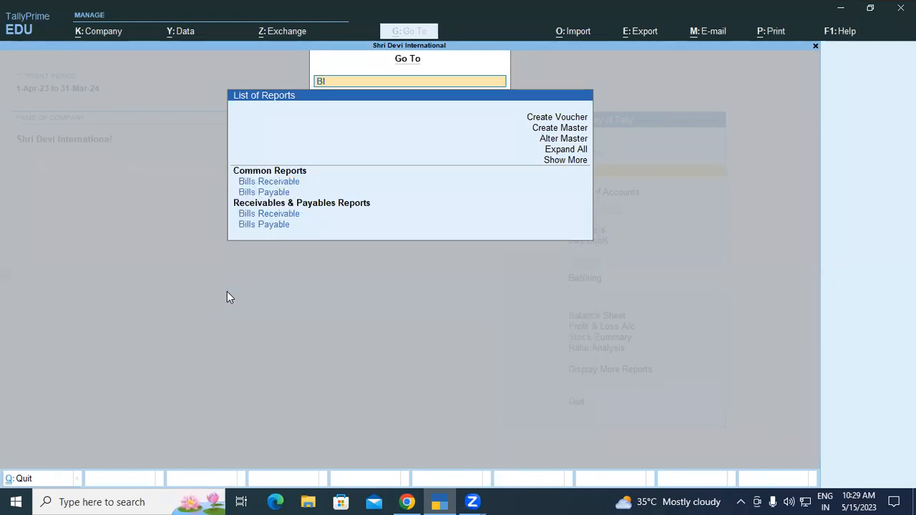
pyautogui.press('Down')
pyautogui.press('Down')
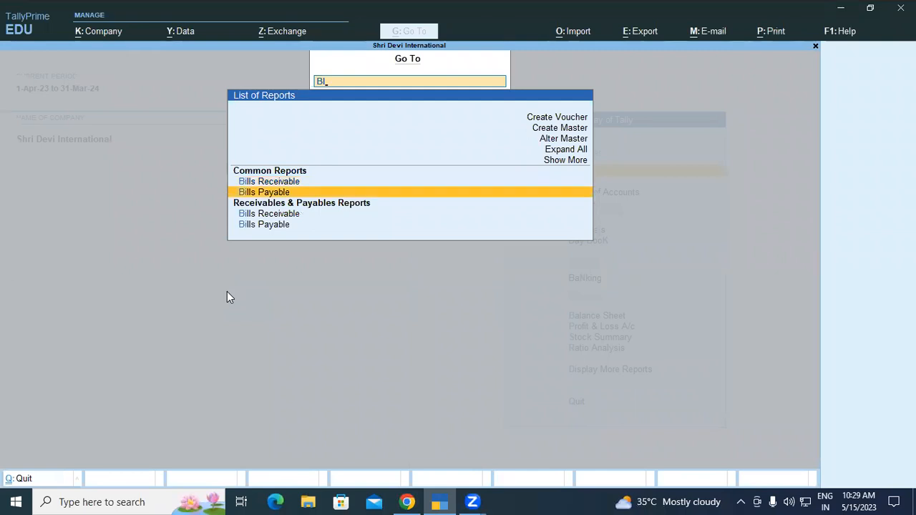
pyautogui.press('Return')
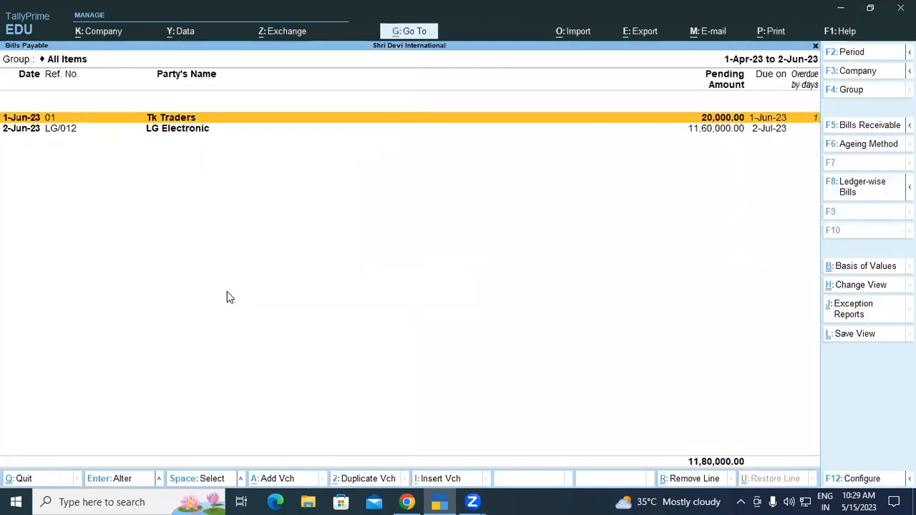
# Show the Bills Payable report in detailed form to examine the vouchers behind each bill, and close it
pyautogui.press('alt')
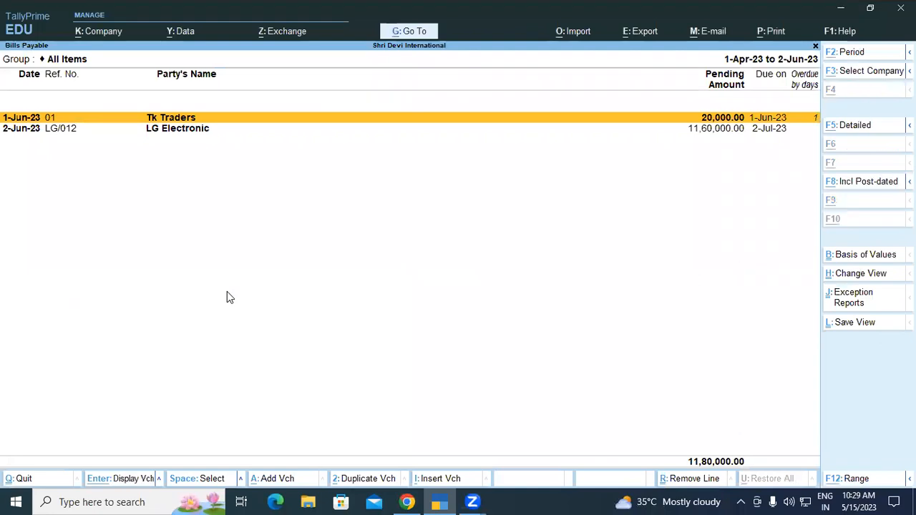
pyautogui.hotkey('alt', 'F5')
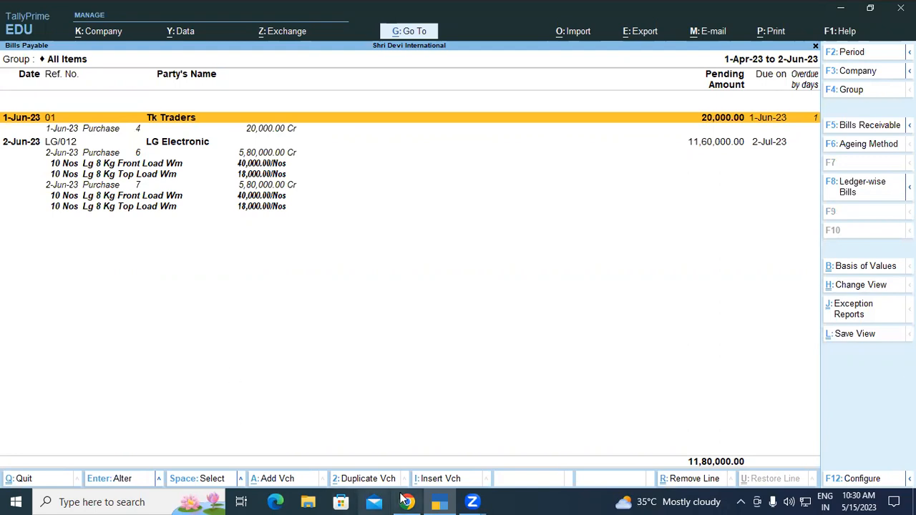
pyautogui.click(618, 444)
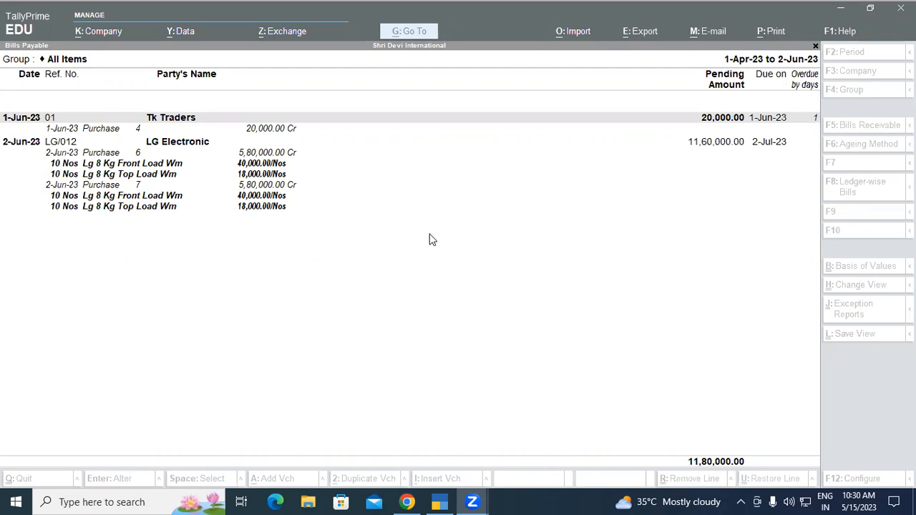
pyautogui.press('Escape')
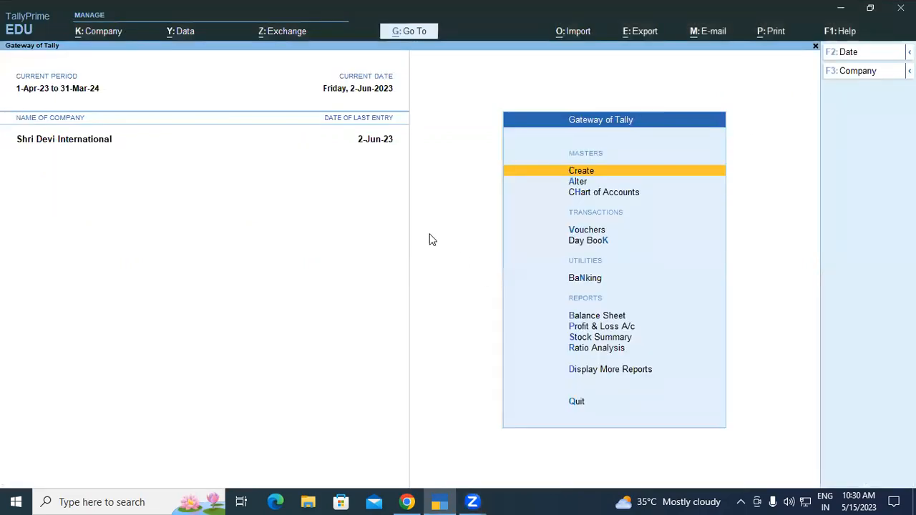
# Delete LG Electronic's payment voucher No. 3 dated 2-Jun-23 from the Day Book and return to the Gateway of Tally
pyautogui.press('k')
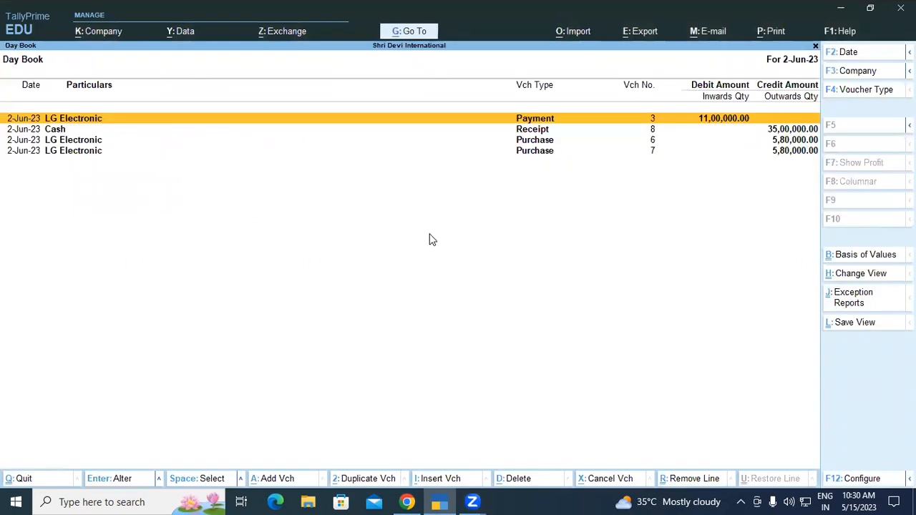
pyautogui.press('Return')
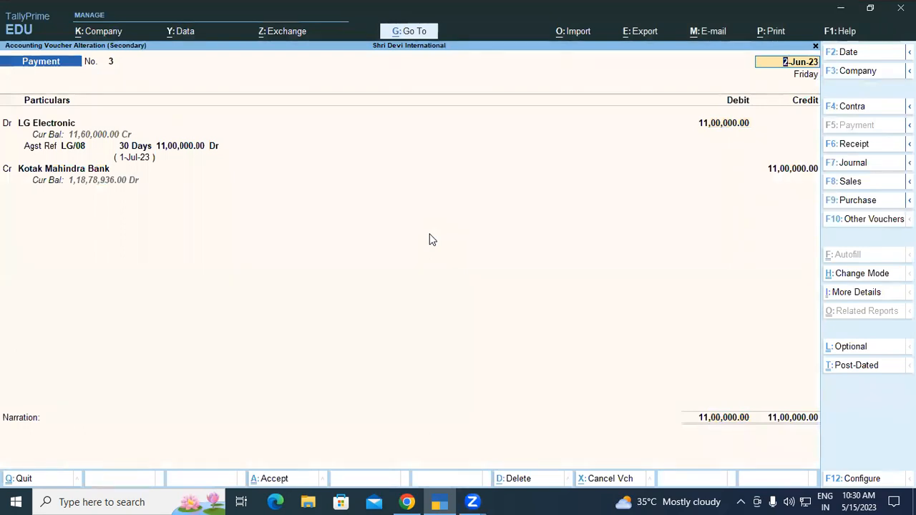
pyautogui.hotkey('alt', 'd')
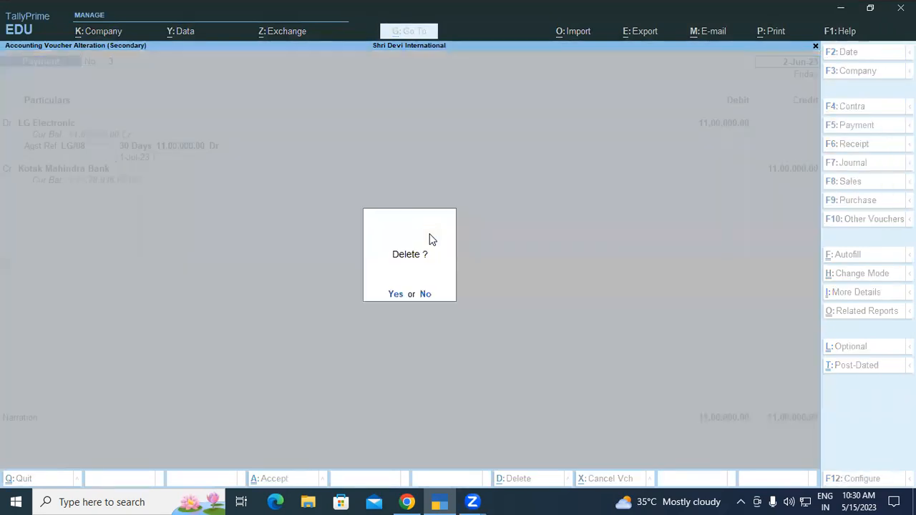
pyautogui.press('y')
pyautogui.press('Escape')
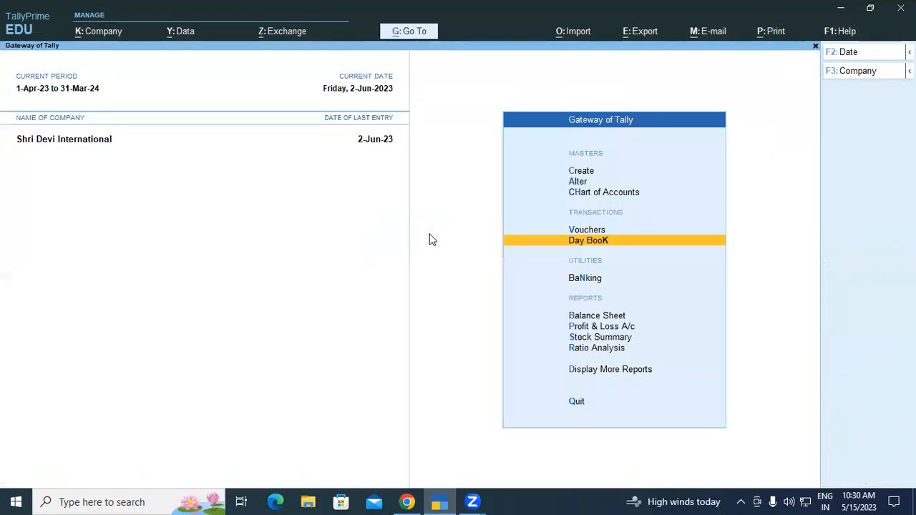
# Reopen the Bills Payable report to check which bills are pending without the LG Electronic payment
pyautogui.press('alt')
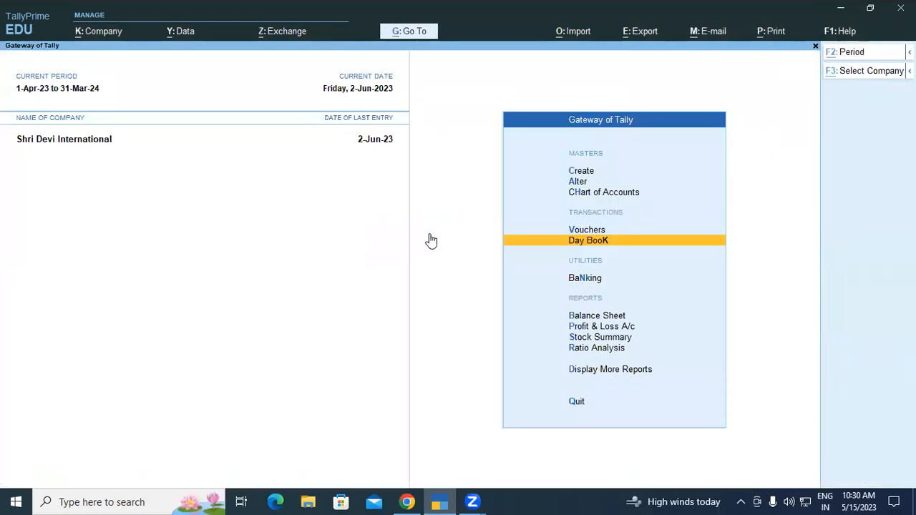
pyautogui.hotkey('alt', 'g')
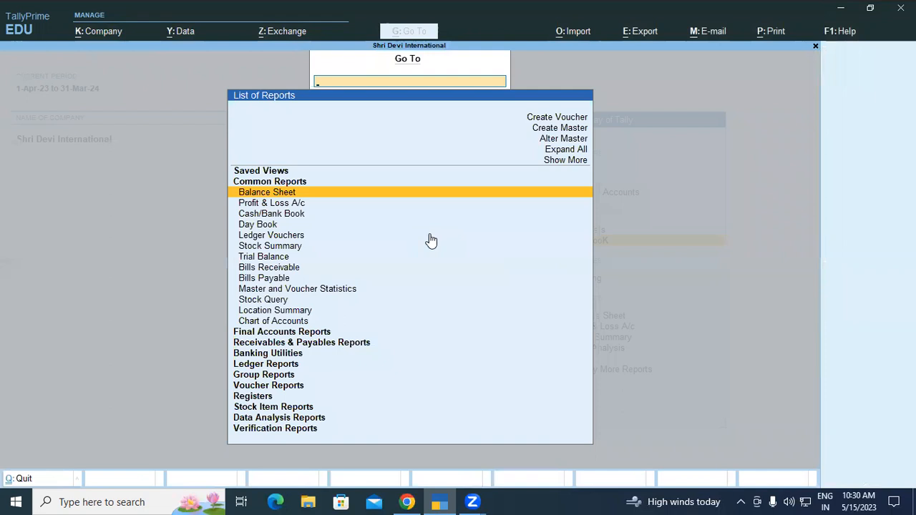
pyautogui.write('BILL')
pyautogui.press('Up')
pyautogui.press('Up')
pyautogui.press('Up')
pyautogui.press('Up')
pyautogui.press('Return')
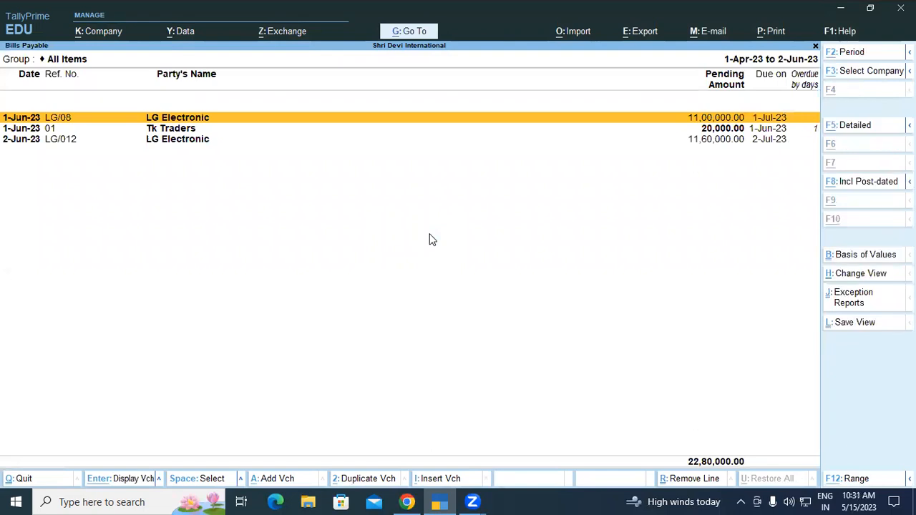
# Expand the pending bills into detailed view, examine the LG Electronic and Tk Traders entries, and close the report
pyautogui.hotkey('alt', 'F5')
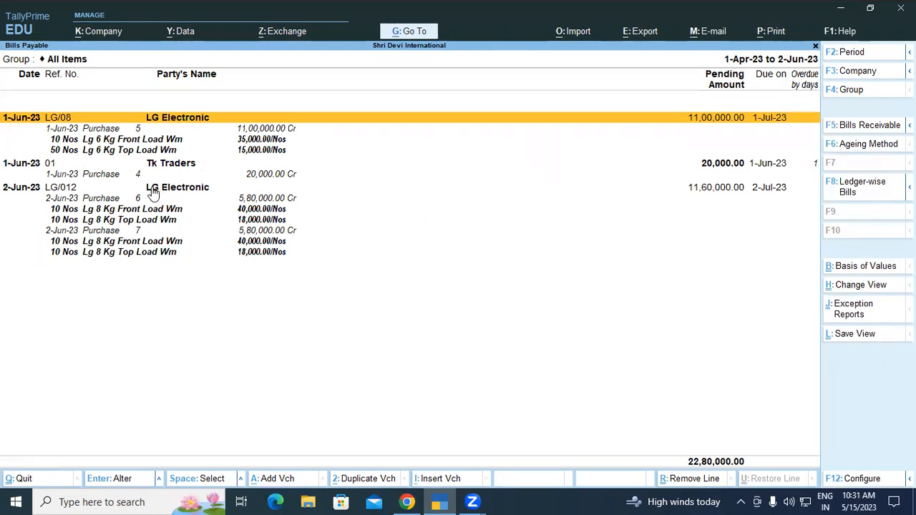
pyautogui.click(79, 174)
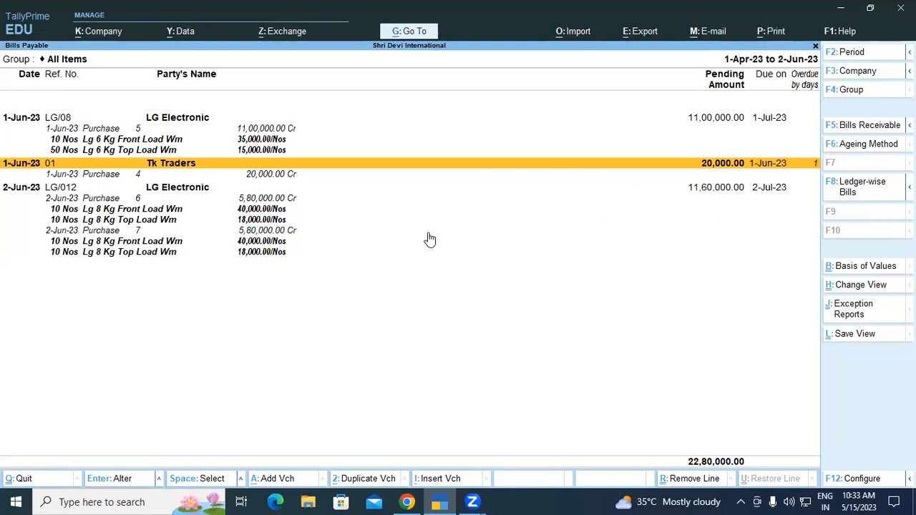
pyautogui.click(252, 201)
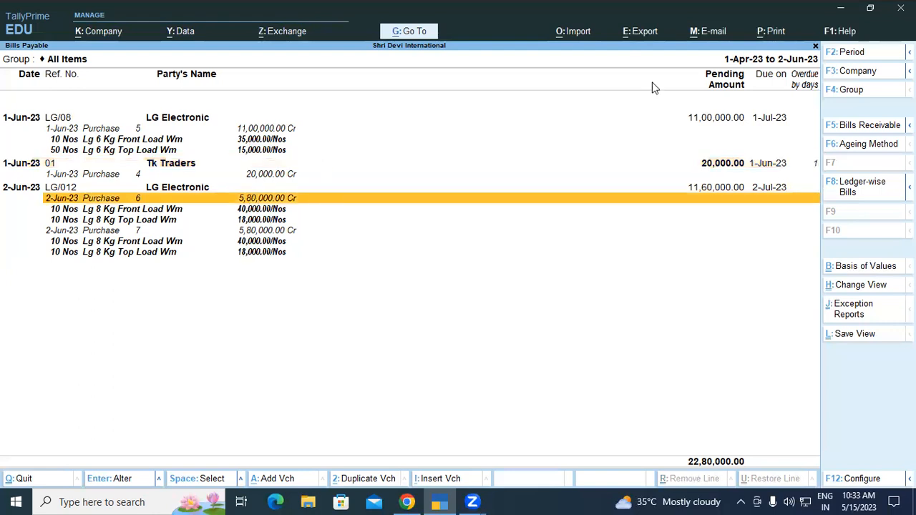
pyautogui.click(723, 119)
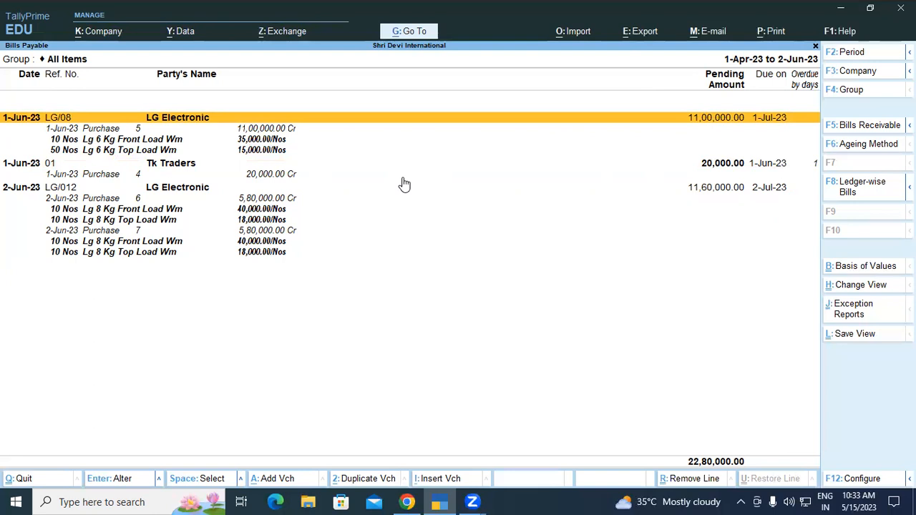
pyautogui.press('Escape')
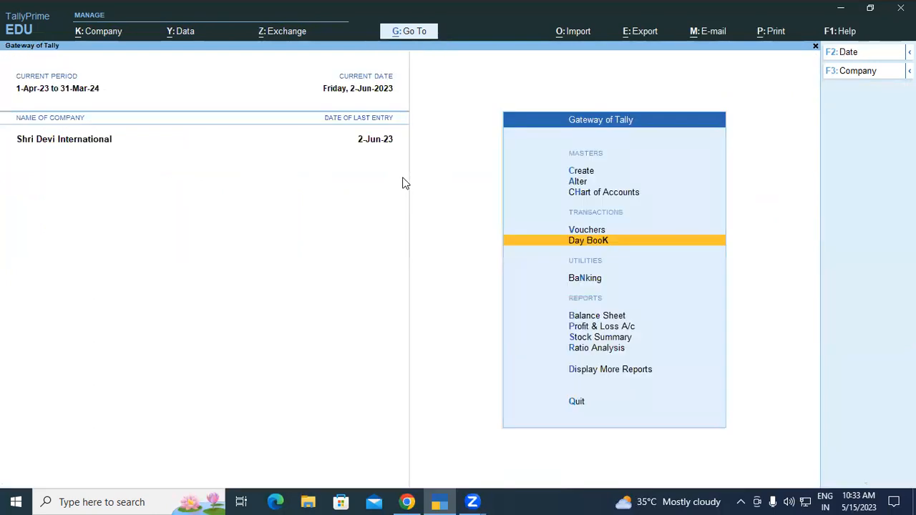
# Review the Day Book for the period from 1-4-2023 to 2-6-2023, and close it
pyautogui.press('Return')
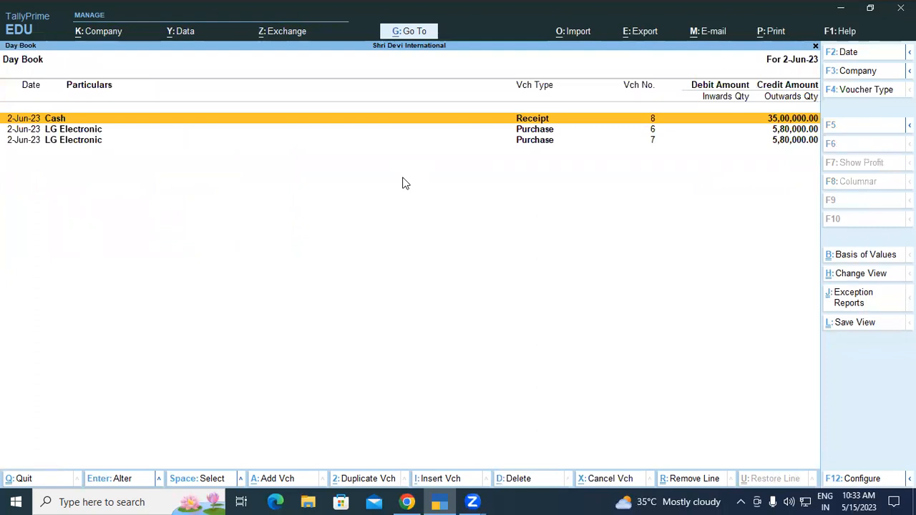
pyautogui.hotkey('alt', 'F2')
pyautogui.press('BackSpace')
pyautogui.write('1-4-2023')
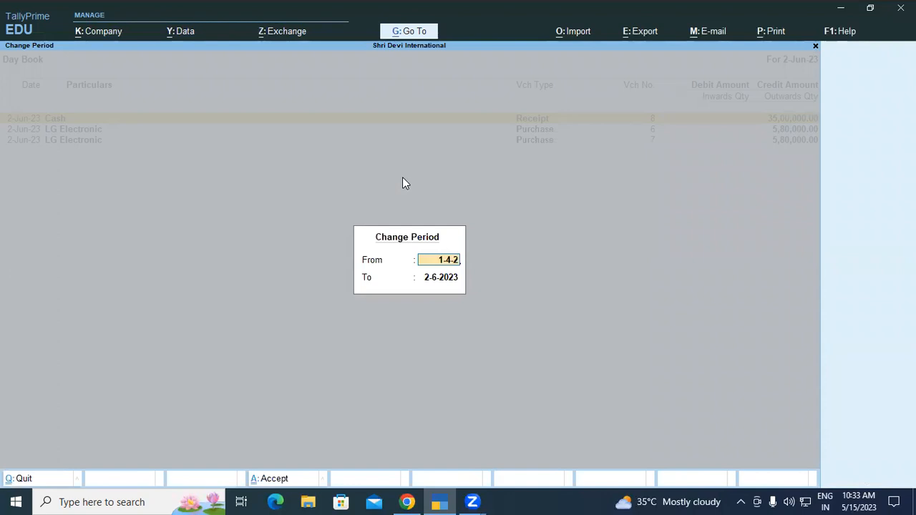
pyautogui.press('Return')
pyautogui.press('Return')
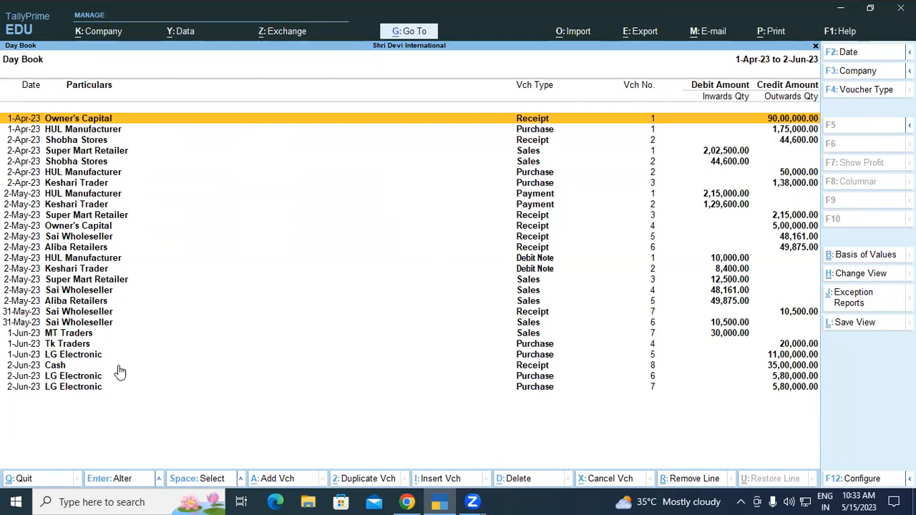
pyautogui.press('Escape')
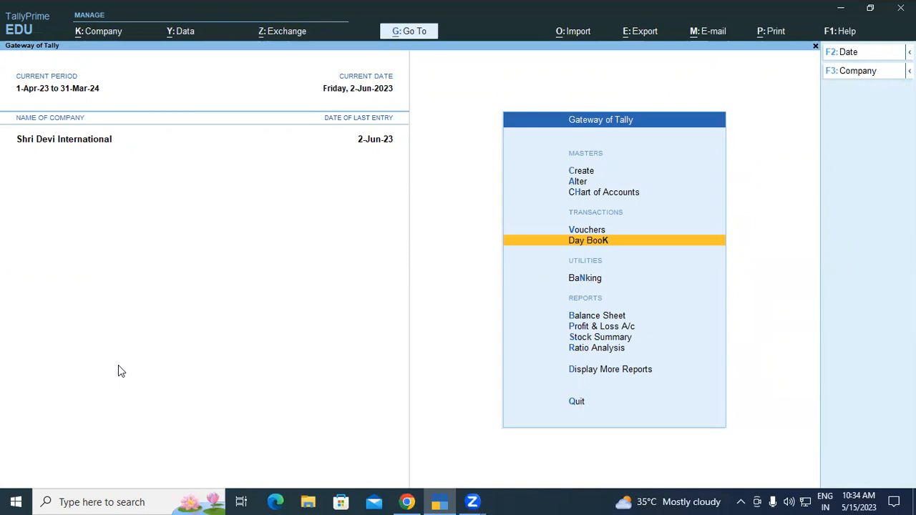
# Start a new payment voucher and debit the LG Electronic ledger
pyautogui.press('Up')
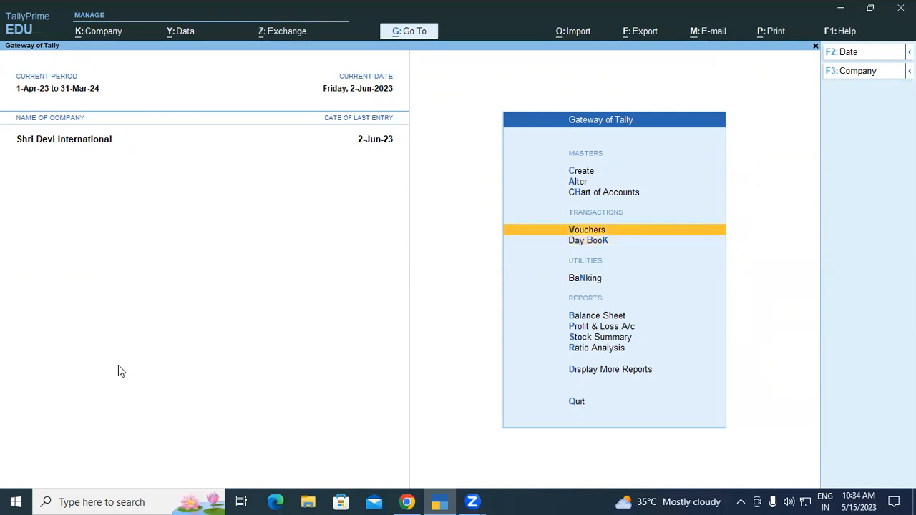
pyautogui.press('Return')
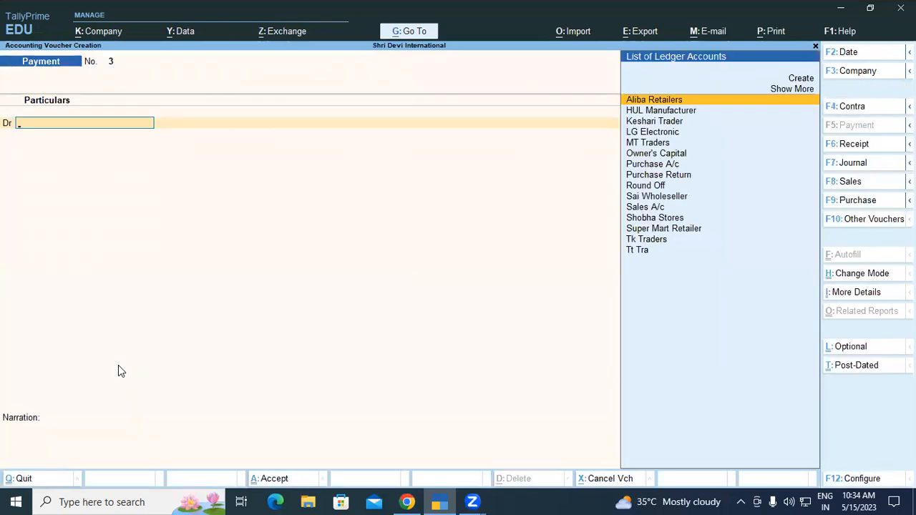
pyautogui.write('LG')
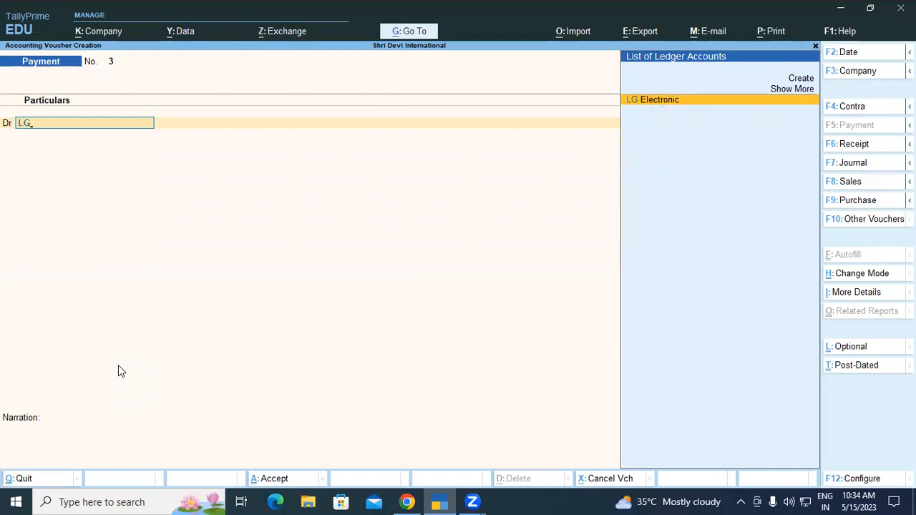
pyautogui.press('Return')
# Allocate the payment as Agst Ref to bill LG/08 for 11,00,000 and accept the bill-wise details
pyautogui.press('Return')
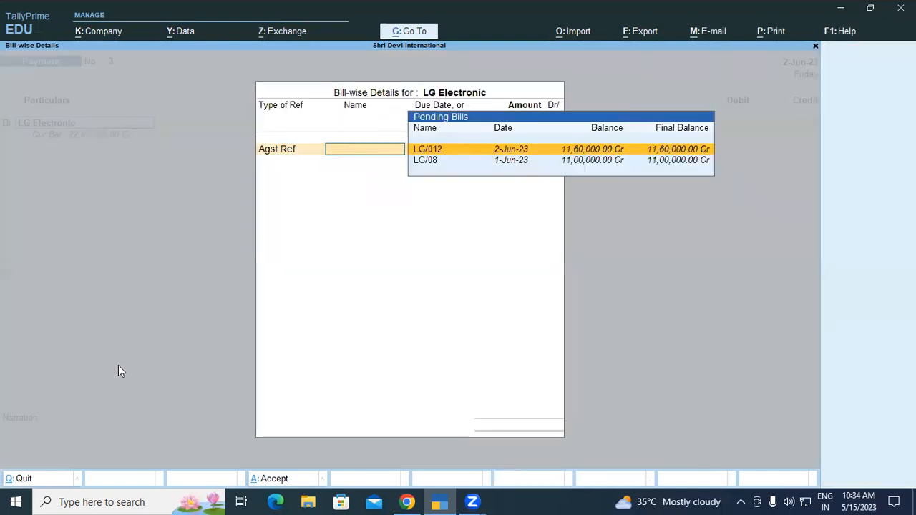
pyautogui.press('Down')
pyautogui.press('Return')
pyautogui.press('Return')
pyautogui.press('Return')
pyautogui.press('Return')
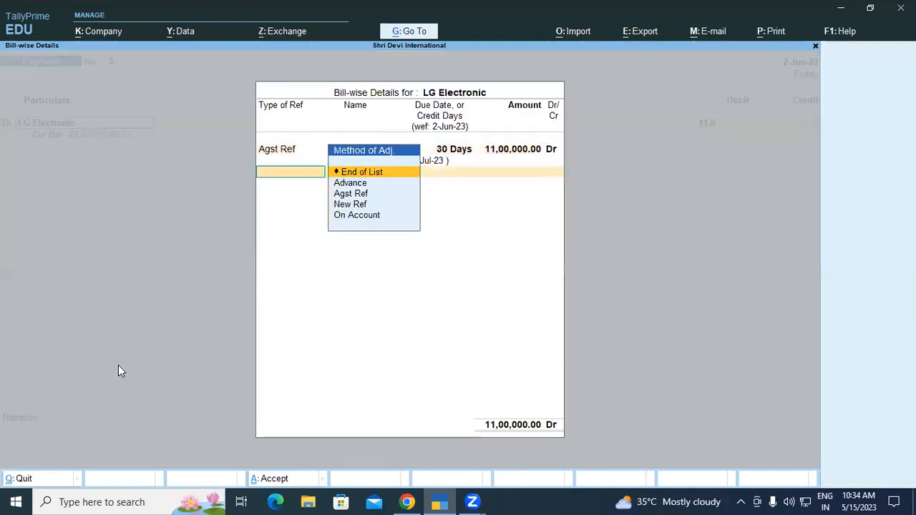
pyautogui.press('Return')
# Credit Kotak Mahindra Bank with 11,00,000, keeping Cheque as the transaction type and the cheque range as Not Applicable
pyautogui.press('Return')
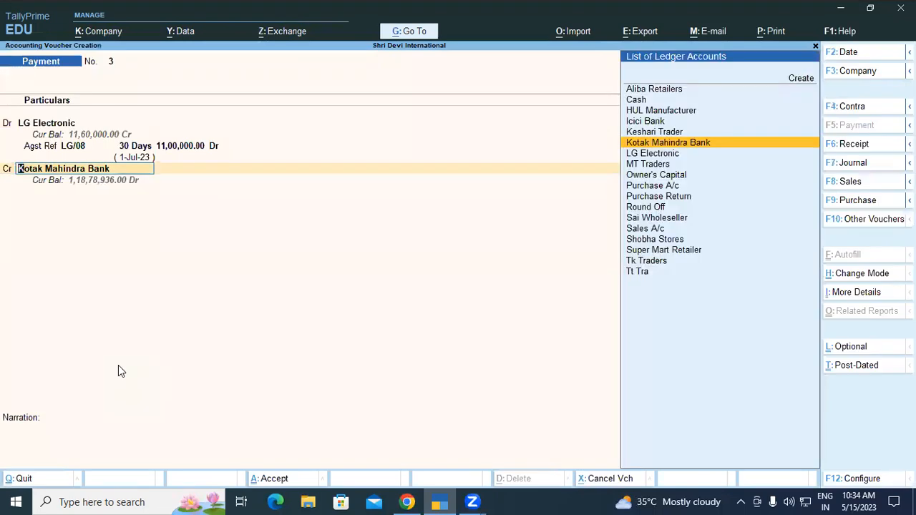
pyautogui.press('Return')
# Enter 100001 as the cheque's instrument number dated 2-Jun-23 and save the payment voucher without a narration
pyautogui.press('Return')
pyautogui.press('Return')
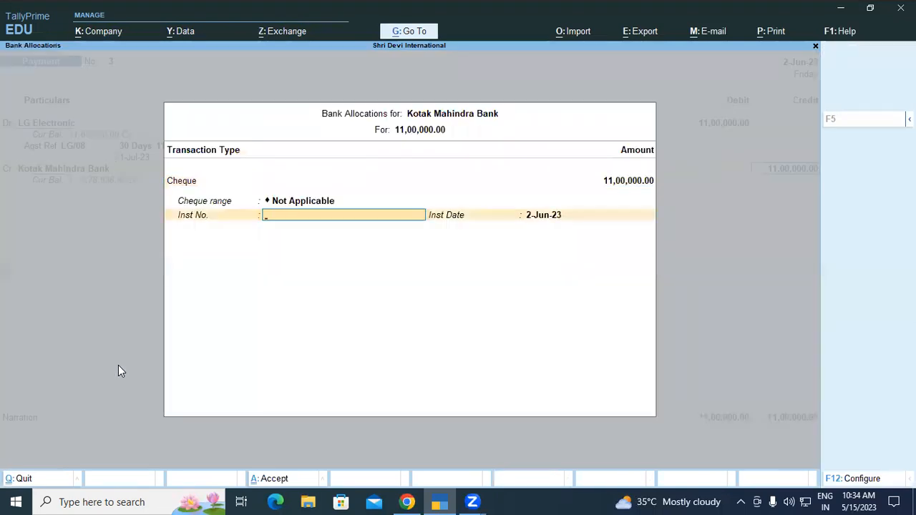
pyautogui.write('100001')
pyautogui.press('Return')
pyautogui.press('Return')
pyautogui.press('Return')
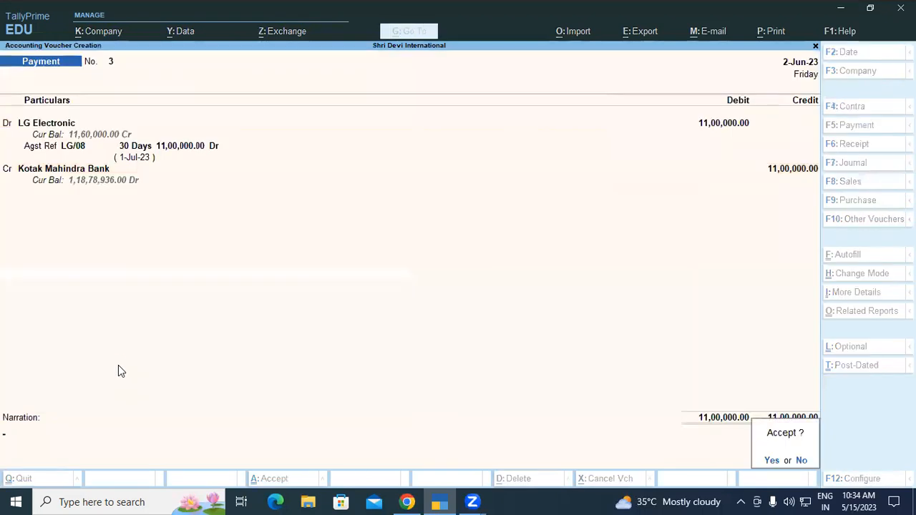
pyautogui.press('Return')
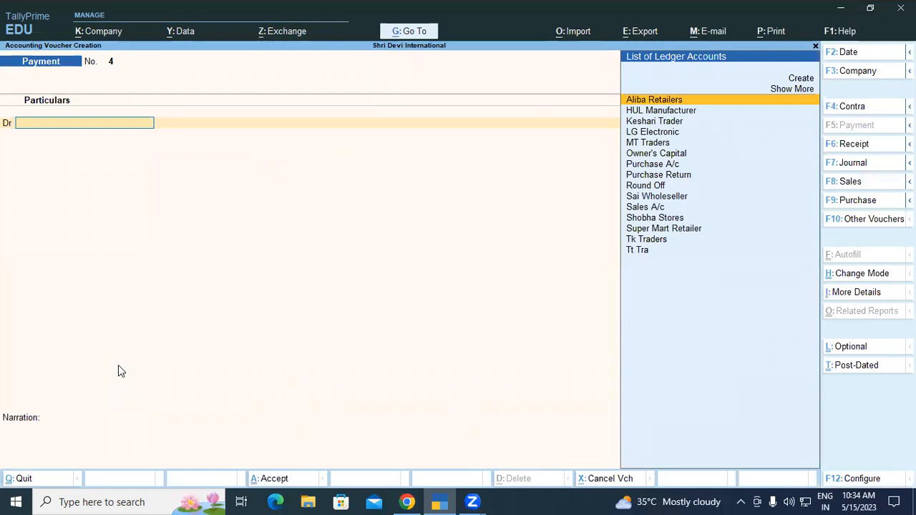
# Leave the blank payment voucher and view the Balance Sheet in detailed format
pyautogui.press('Escape')
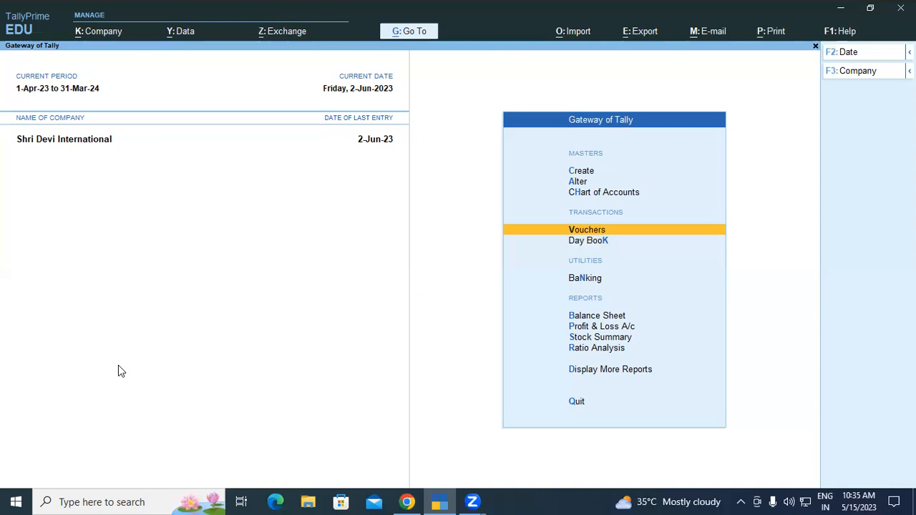
pyautogui.press('alt')
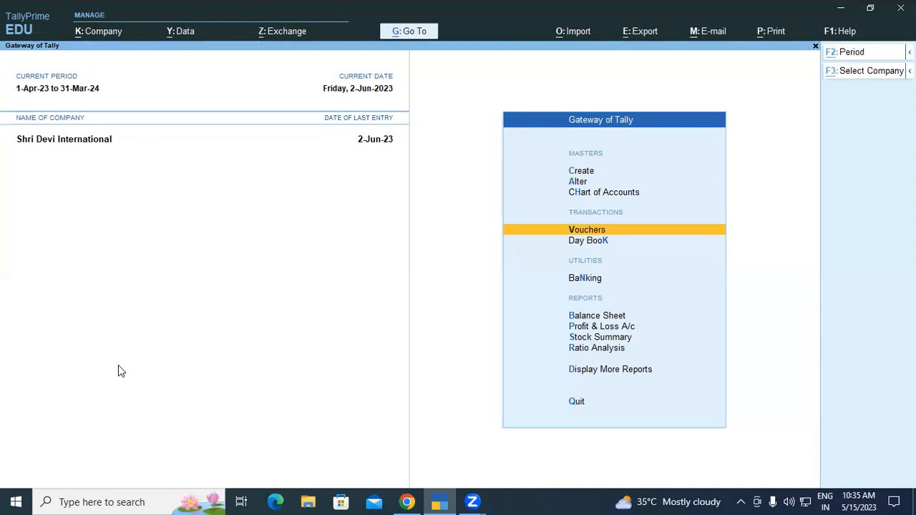
pyautogui.hotkey('alt', 'g')
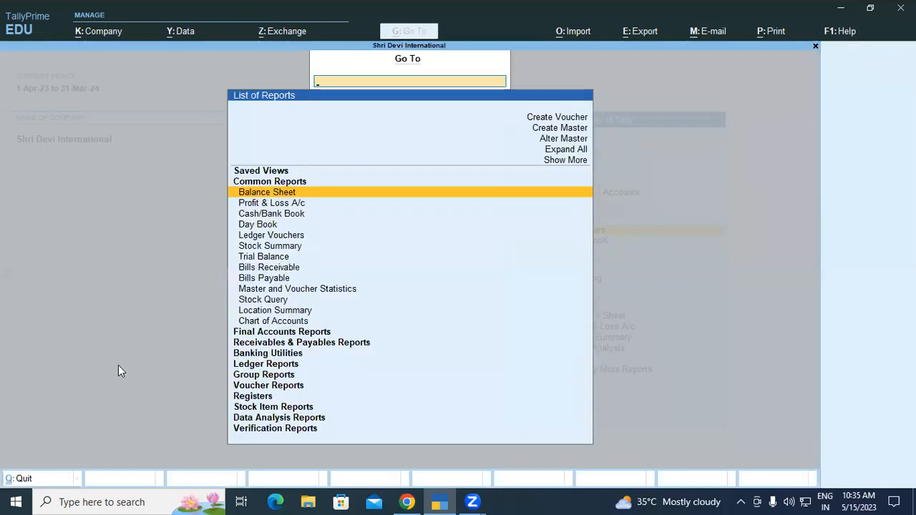
pyautogui.press('Return')
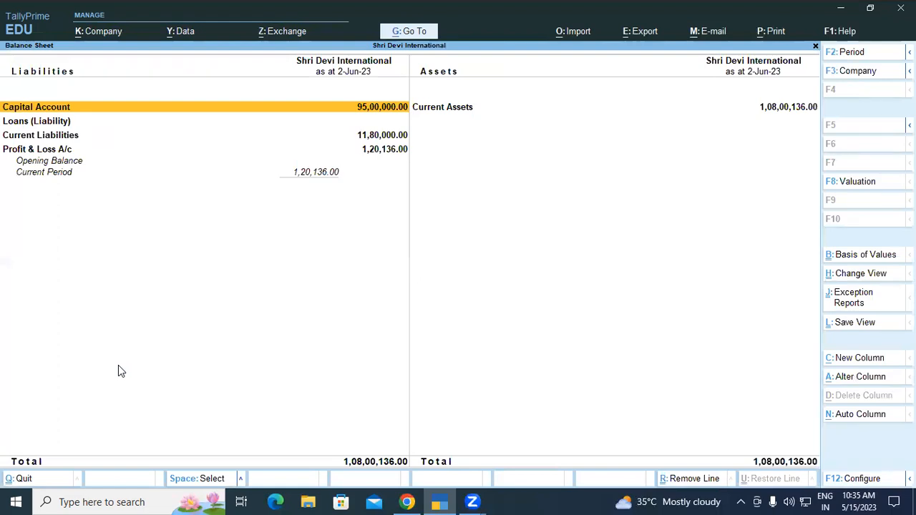
pyautogui.press('alt')
pyautogui.hotkey('alt', 'F5')
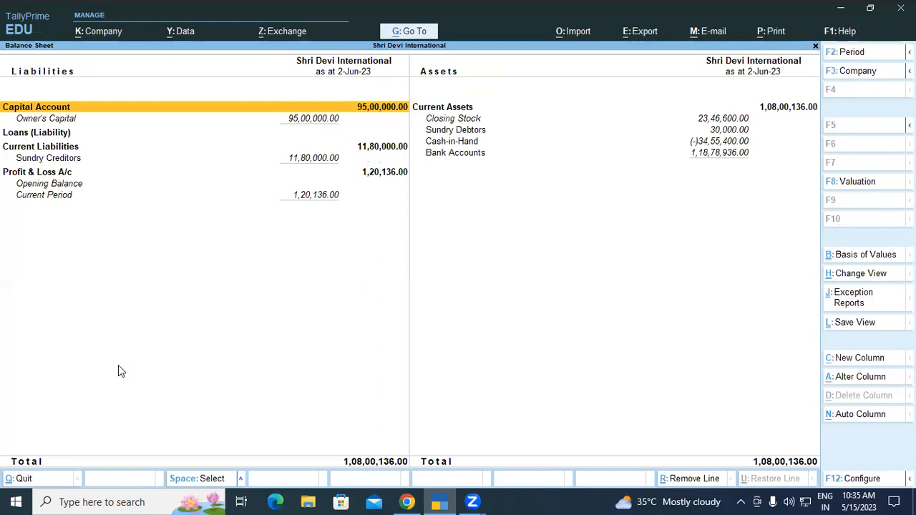
pyautogui.hotkey('alt', 'F5')
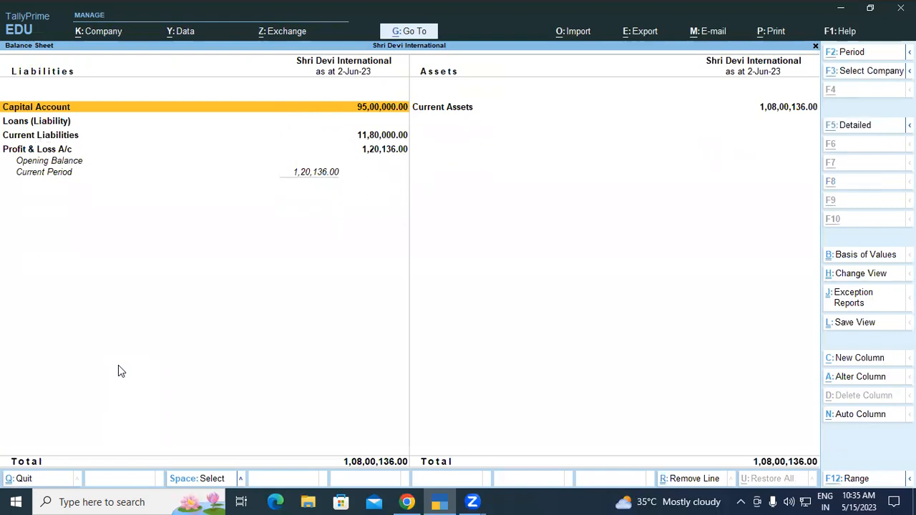
pyautogui.hotkey('alt', 'F5')
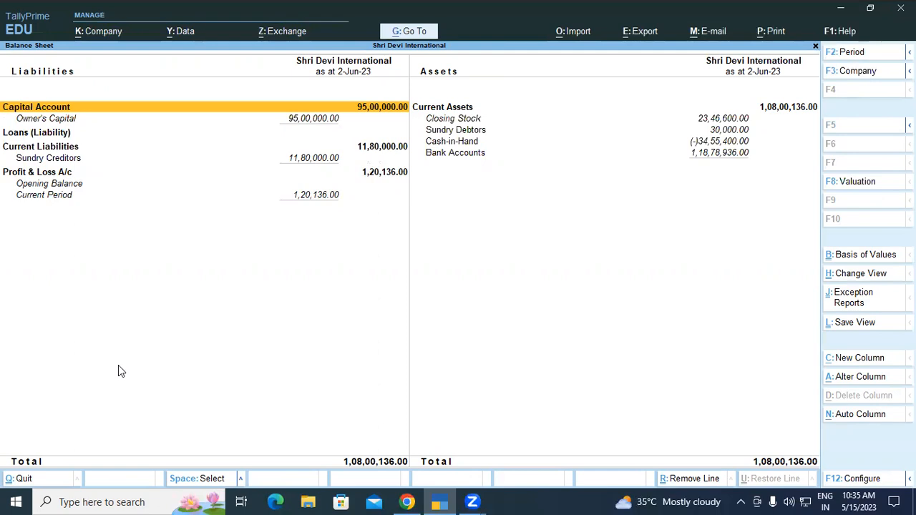
# Review the Sundry Creditors group summary from the Balance Sheet's Current Liabilities, and return to the Balance Sheet
pyautogui.click(372, 151)
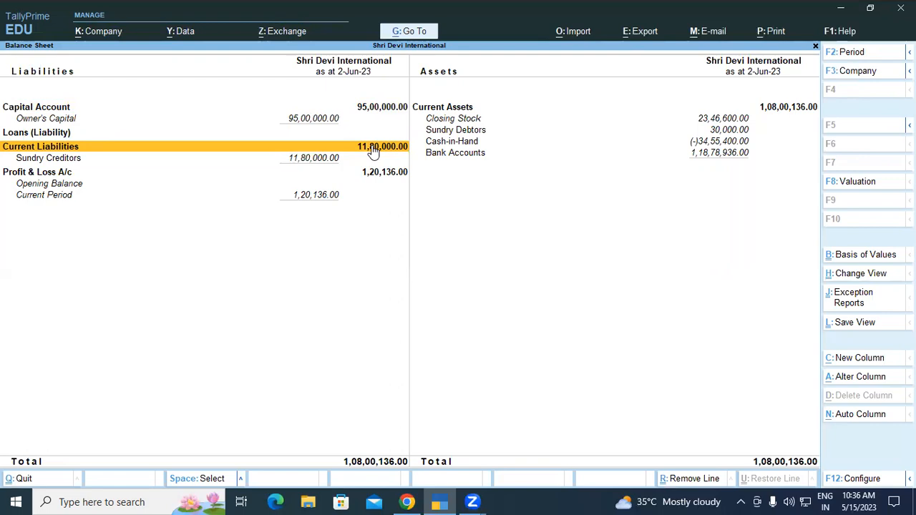
pyautogui.press('Down')
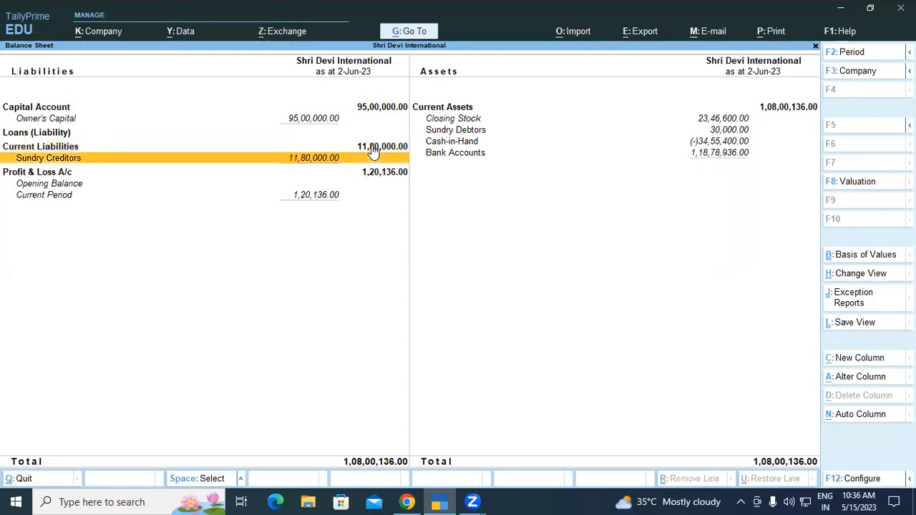
pyautogui.press('Return')
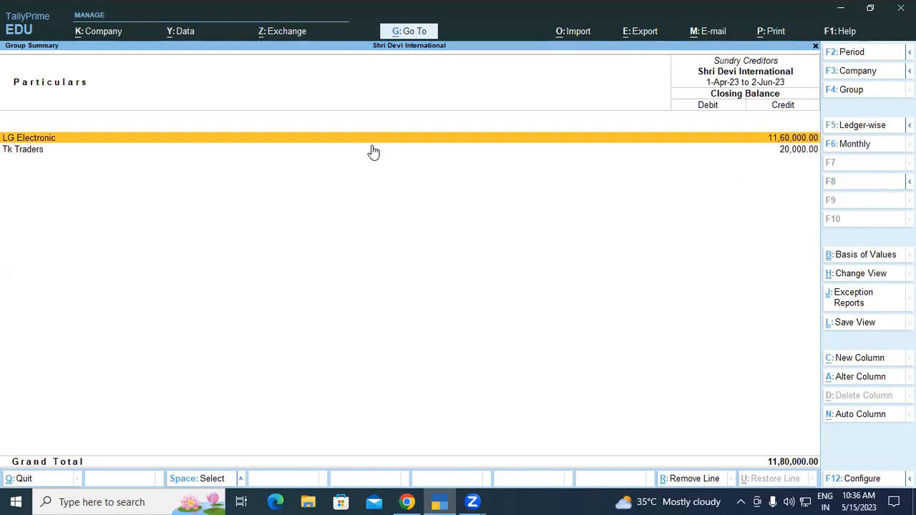
pyautogui.press('Escape')
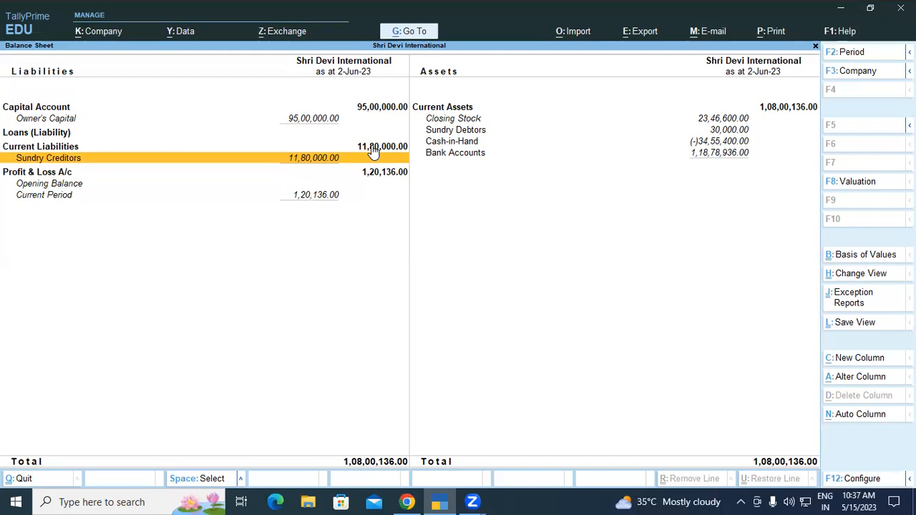
pyautogui.click(633, 432)
pyautogui.moveTo(501, 247); pyautogui.dragTo(511, 269)
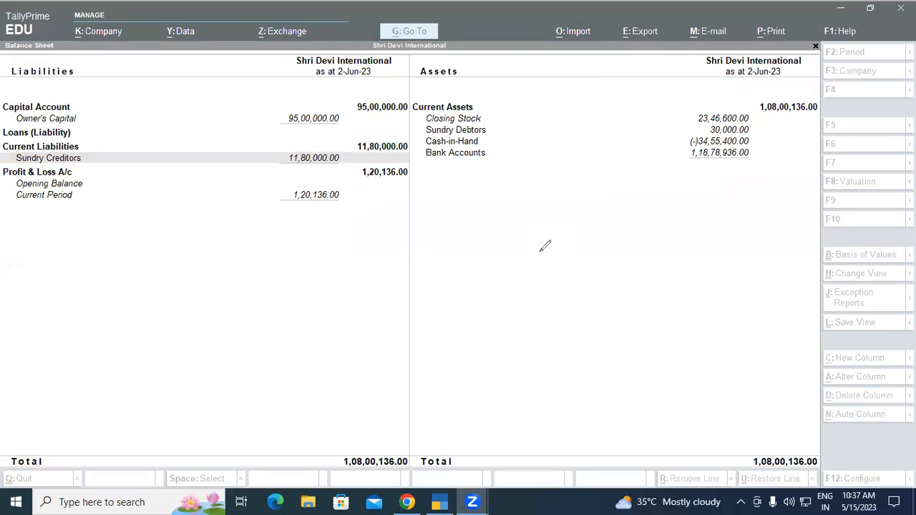
pyautogui.moveTo(646, 206)
pyautogui.mouseDown()
pyautogui.moveTo(616, 235)
pyautogui.moveTo(642, 241)
pyautogui.mouseUp()
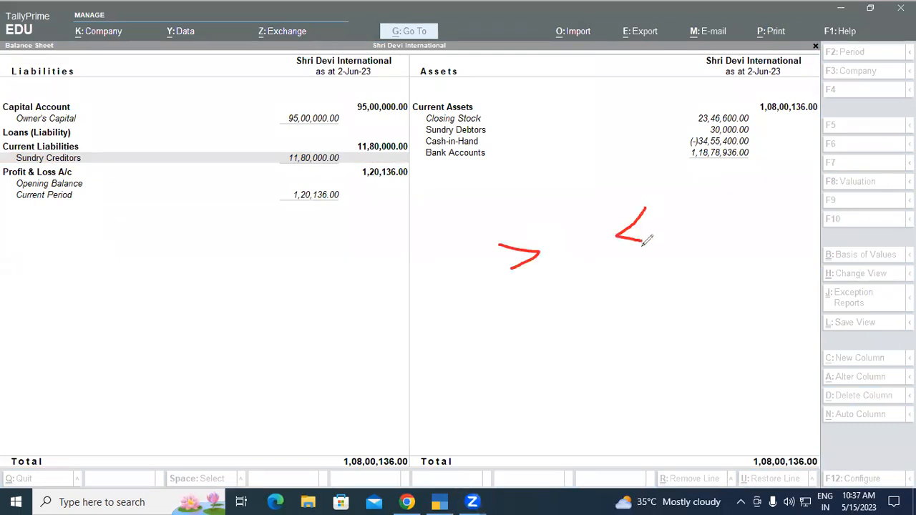
pyautogui.moveTo(284, 240)
pyautogui.mouseDown()
pyautogui.moveTo(285, 256)
pyautogui.moveTo(312, 249)
pyautogui.moveTo(308, 283)
pyautogui.moveTo(327, 269)
pyautogui.mouseUp()
pyautogui.moveTo(329, 195)
pyautogui.mouseDown()
pyautogui.moveTo(279, 201)
pyautogui.moveTo(345, 152)
pyautogui.moveTo(240, 214)
pyautogui.mouseUp()
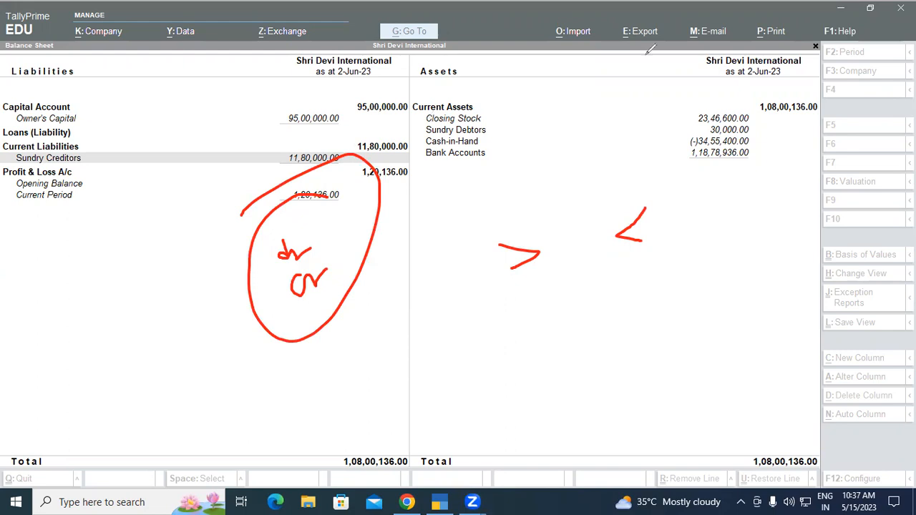
pyautogui.click(647, 54)
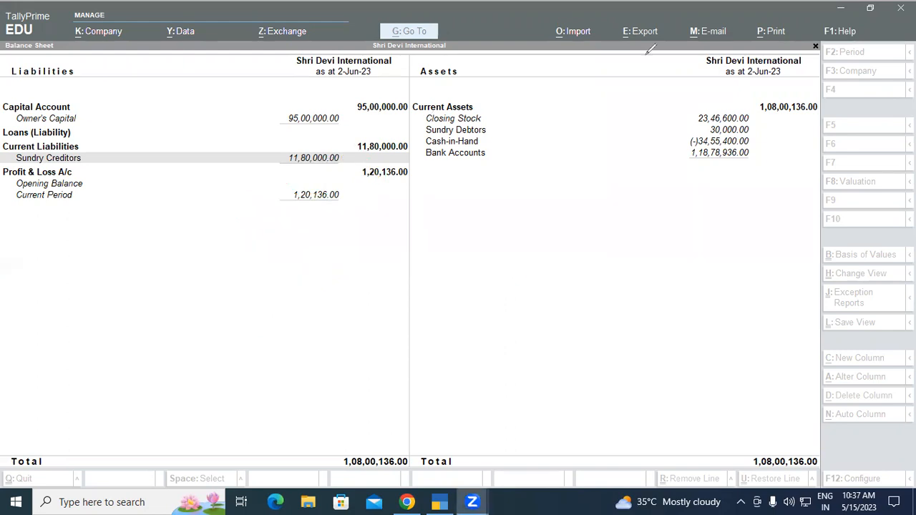
pyautogui.click(651, 218)
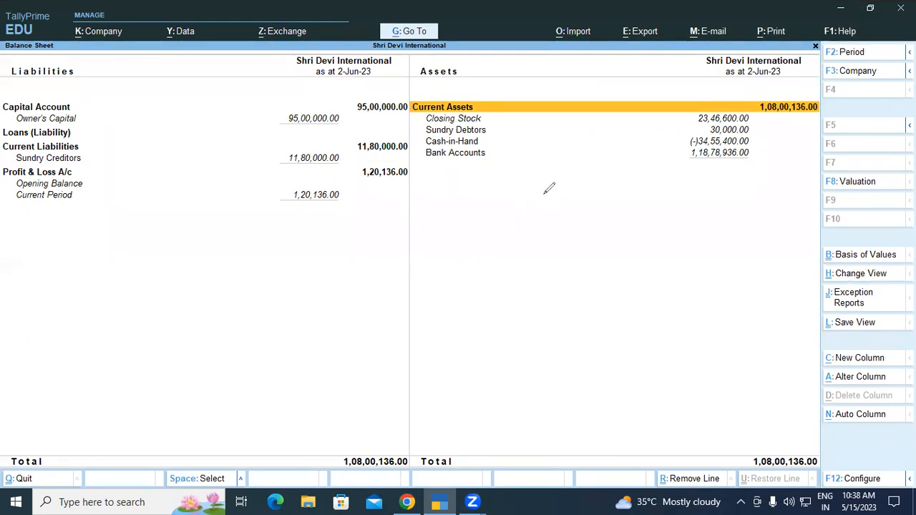
pyautogui.moveTo(533, 184); pyautogui.dragTo(598, 176)
pyautogui.moveTo(566, 232)
pyautogui.mouseDown()
pyautogui.moveTo(581, 247)
pyautogui.moveTo(608, 218)
pyautogui.moveTo(621, 230)
pyautogui.mouseUp()
pyautogui.click(597, 186)
pyautogui.moveTo(628, 192)
pyautogui.mouseDown()
pyautogui.moveTo(642, 216)
pyautogui.moveTo(648, 202)
pyautogui.moveTo(667, 207)
pyautogui.mouseUp()
pyautogui.moveTo(672, 161); pyautogui.dragTo(691, 212)
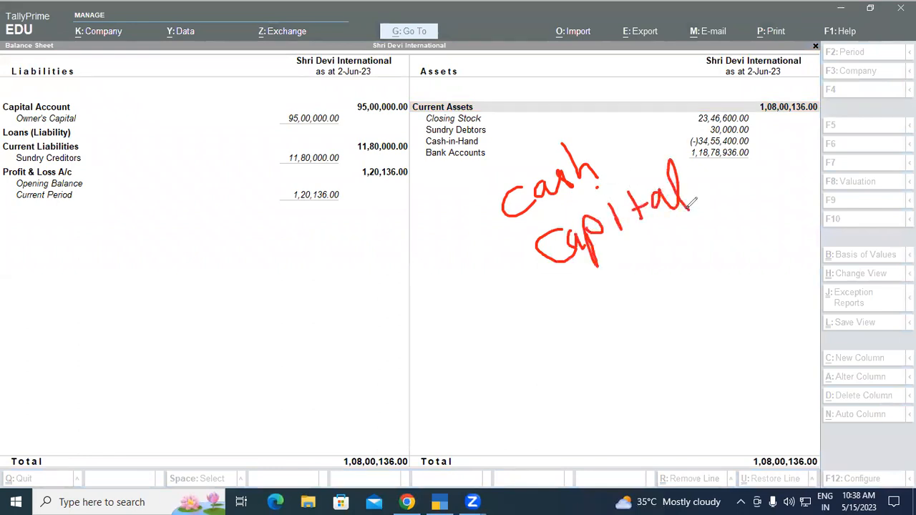
pyautogui.moveTo(516, 229); pyautogui.dragTo(594, 129)
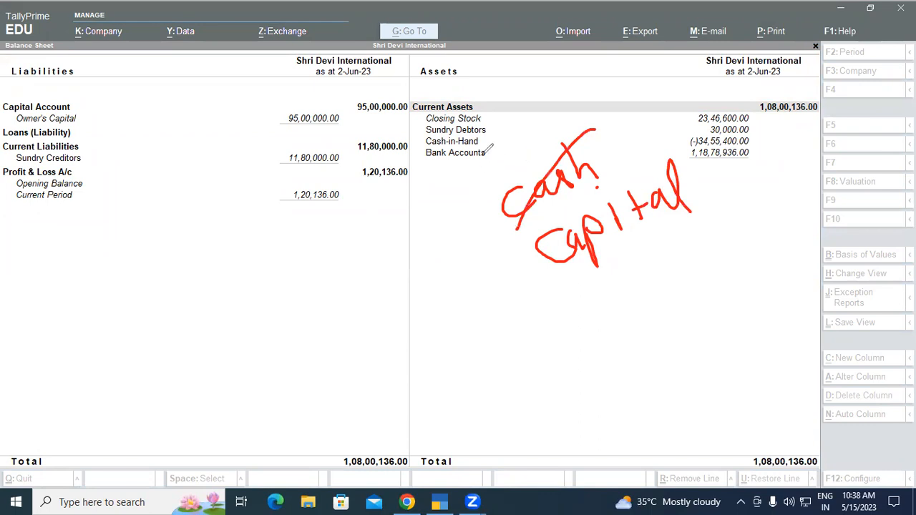
pyautogui.moveTo(480, 143); pyautogui.dragTo(491, 181)
pyautogui.moveTo(494, 141)
pyautogui.mouseDown()
pyautogui.moveTo(517, 166)
pyautogui.moveTo(520, 140)
pyautogui.moveTo(534, 154)
pyautogui.moveTo(538, 129)
pyautogui.moveTo(552, 136)
pyautogui.moveTo(572, 103)
pyautogui.moveTo(596, 128)
pyautogui.mouseUp()
pyautogui.moveTo(694, 184); pyautogui.dragTo(727, 166)
pyautogui.moveTo(762, 132)
pyautogui.mouseDown()
pyautogui.moveTo(749, 153)
pyautogui.moveTo(758, 165)
pyautogui.mouseUp()
pyautogui.moveTo(765, 152); pyautogui.dragTo(782, 125)
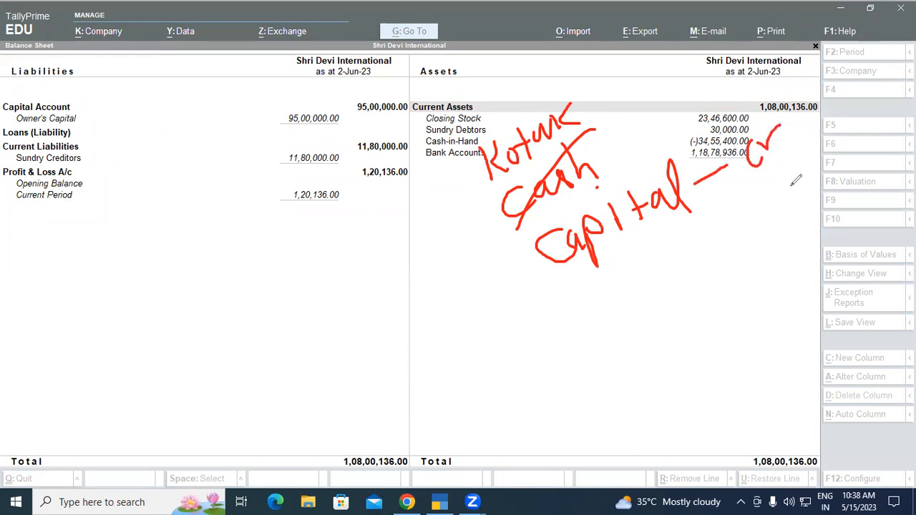
pyautogui.moveTo(754, 193)
pyautogui.mouseDown()
pyautogui.moveTo(734, 169)
pyautogui.moveTo(740, 184)
pyautogui.mouseUp()
pyautogui.moveTo(591, 101)
pyautogui.mouseDown()
pyautogui.moveTo(614, 84)
pyautogui.moveTo(641, 91)
pyautogui.mouseUp()
pyautogui.moveTo(633, 83)
pyautogui.mouseDown()
pyautogui.moveTo(647, 79)
pyautogui.moveTo(632, 95)
pyautogui.mouseUp()
pyautogui.moveTo(654, 91); pyautogui.dragTo(685, 66)
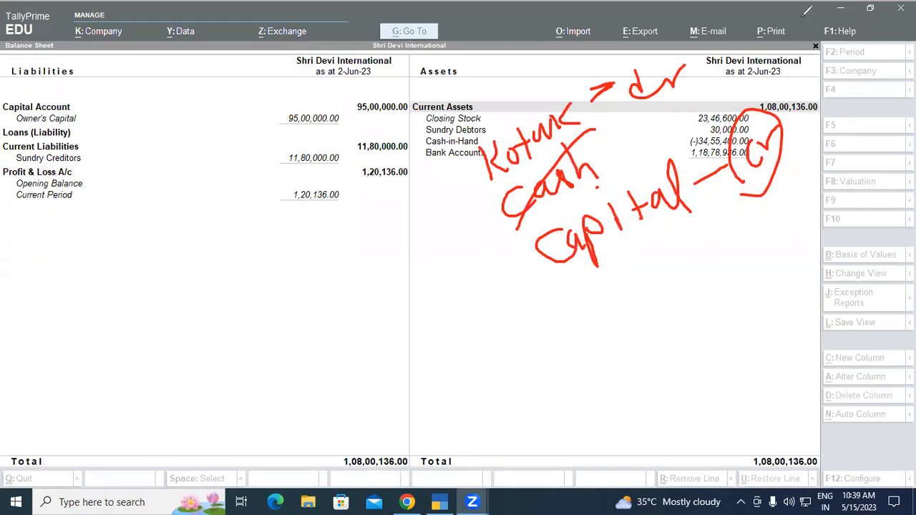
pyautogui.click(607, 94)
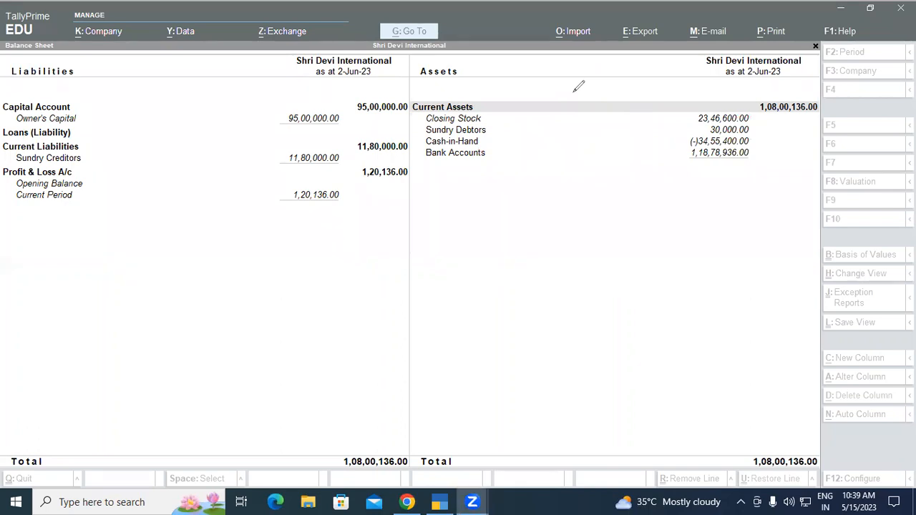
pyautogui.click(551, 339)
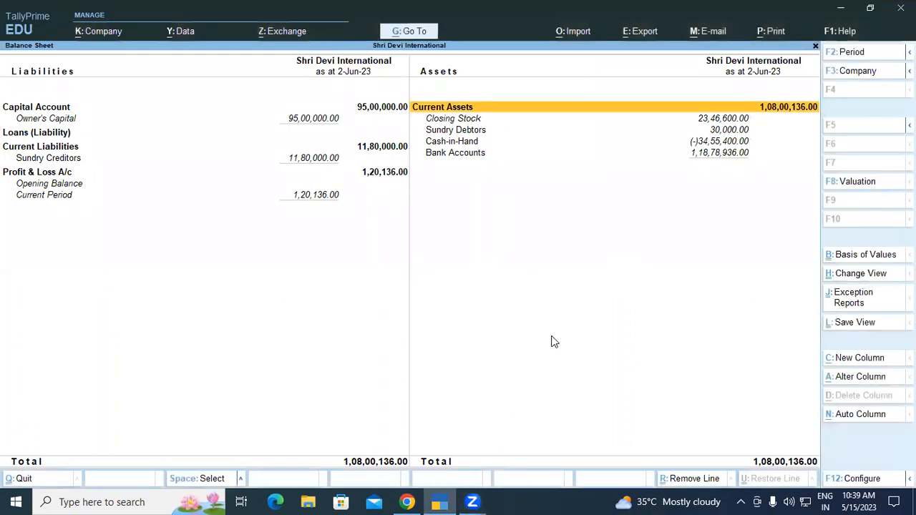
# Start a new receipt voucher and credit the Owner's Capital ledger with 35,00,000
pyautogui.press('Escape')
pyautogui.press('Return')
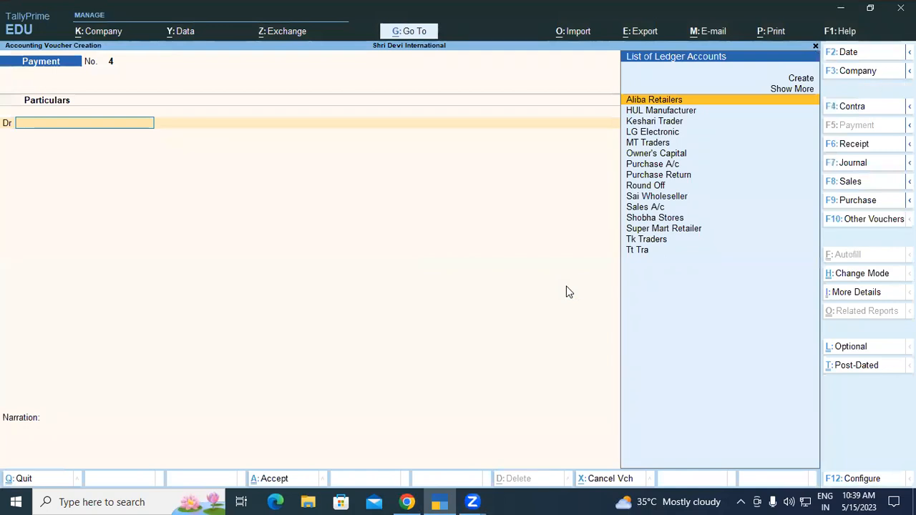
pyautogui.press('F6')
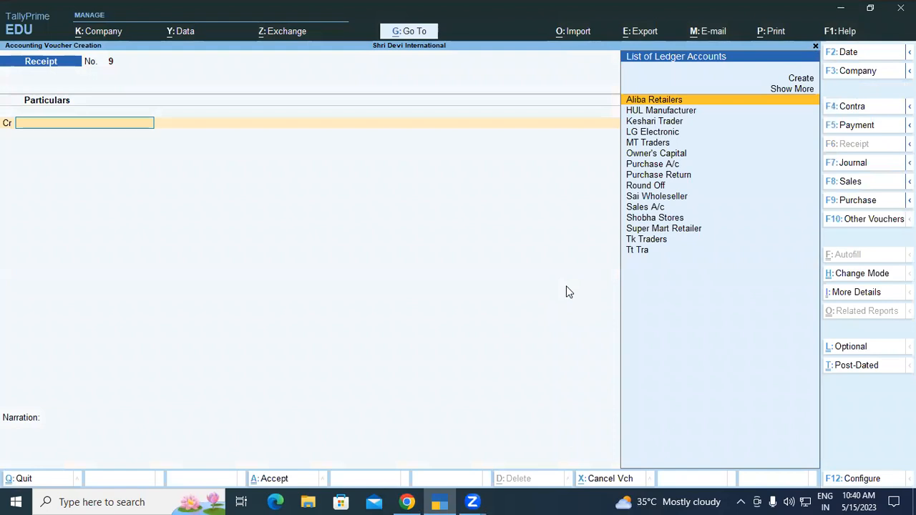
pyautogui.write('CA')
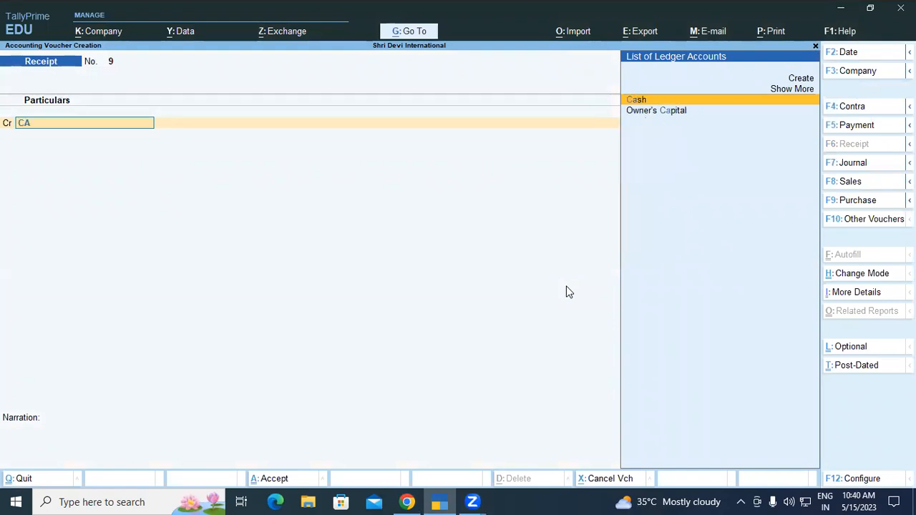
pyautogui.press('Down')
pyautogui.press('Return')
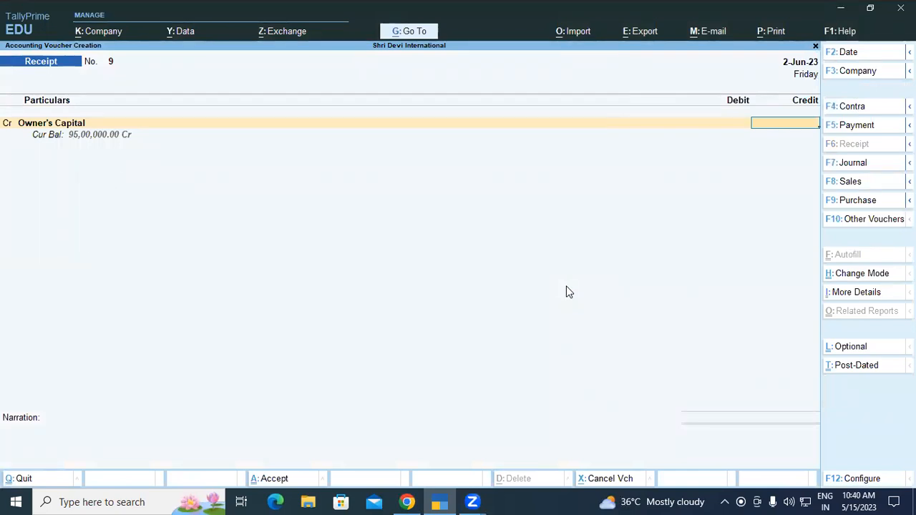
pyautogui.write('35,00,0')
pyautogui.write('00000')
pyautogui.press('Return')
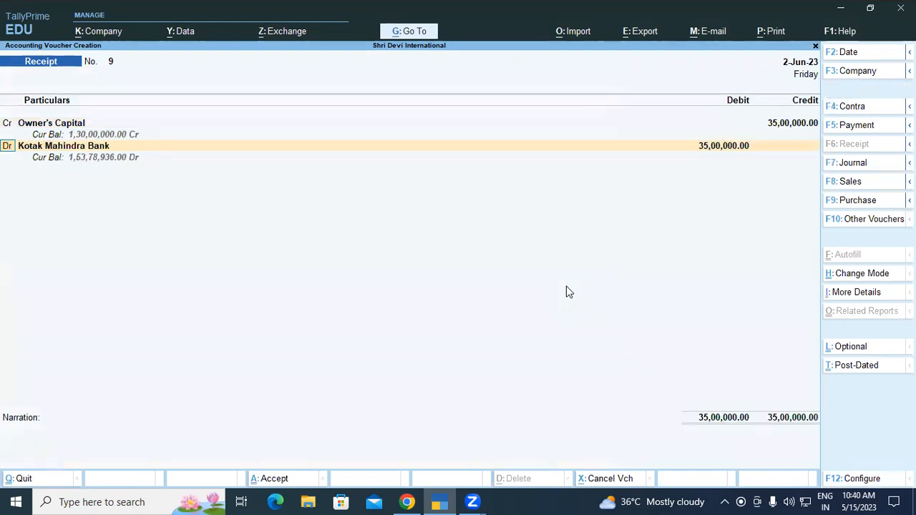
# Debit Kotak Mahindra Bank with 35,00,000, keeping Cheque/DD as the transaction type and 2-Jun-23 as the instrument date
pyautogui.press('Return')
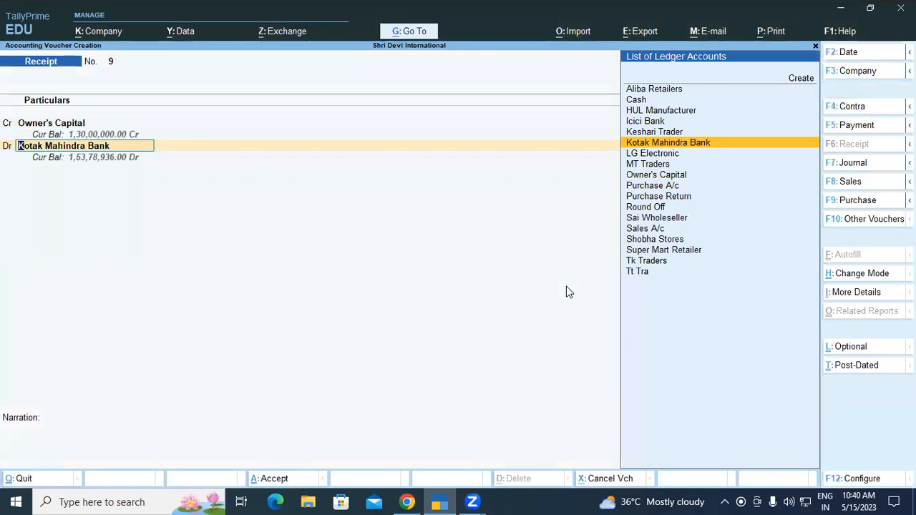
pyautogui.press('Return')
pyautogui.press('Return')
pyautogui.press('Return')
pyautogui.press('Return')
pyautogui.press('Return')
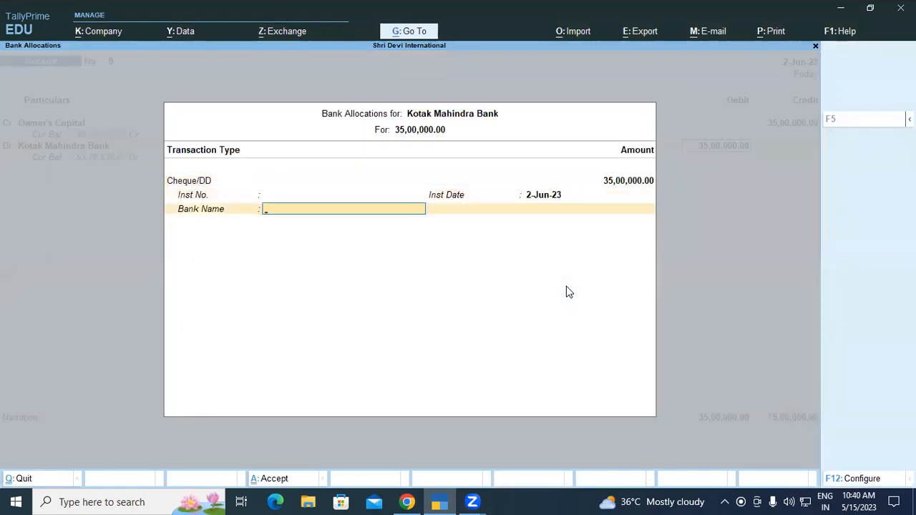
# Leave the instrument number and bank name blank in the bank allocation, and save the receipt voucher without a narration
pyautogui.press('BackSpace')
pyautogui.press('BackSpace')
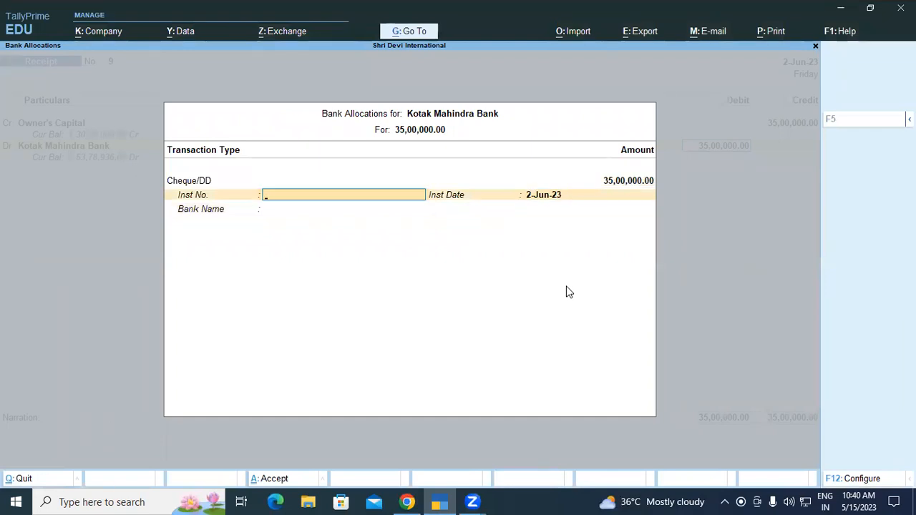
pyautogui.press('Return')
pyautogui.press('Return')
pyautogui.press('Return')
pyautogui.press('Return')
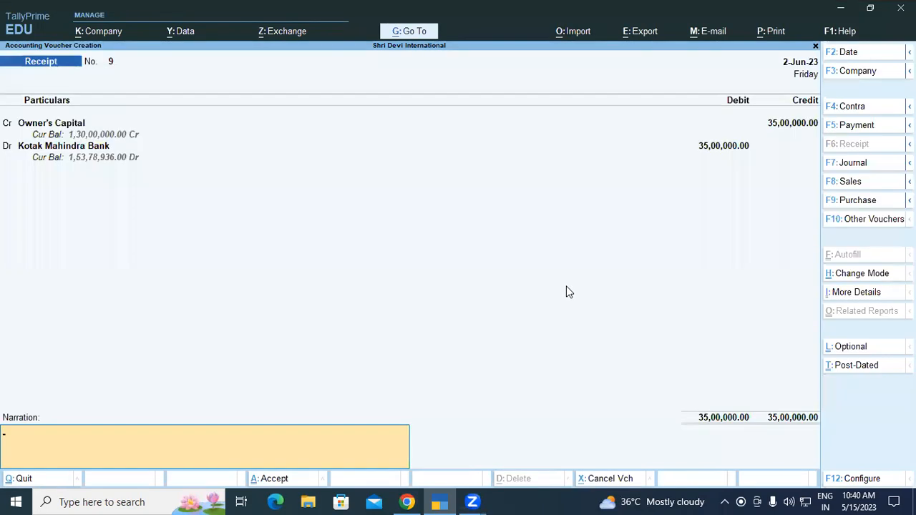
pyautogui.press('Return')
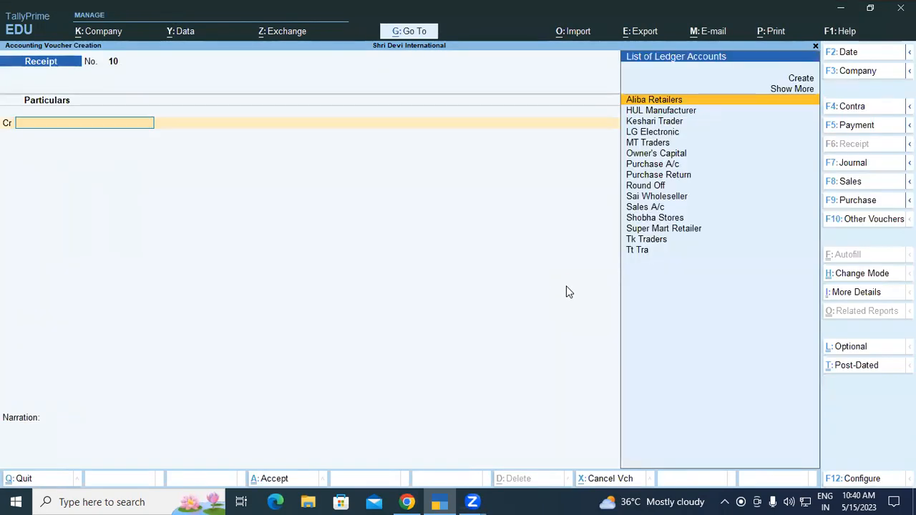